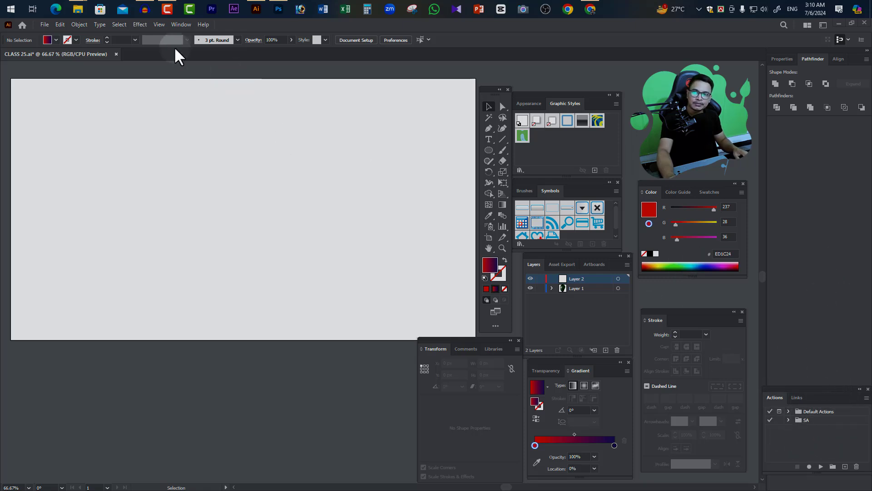
Step: Float the Actions panel over the canvas and make it taller
{"action": "left_click", "coordinate": [181, 24]}
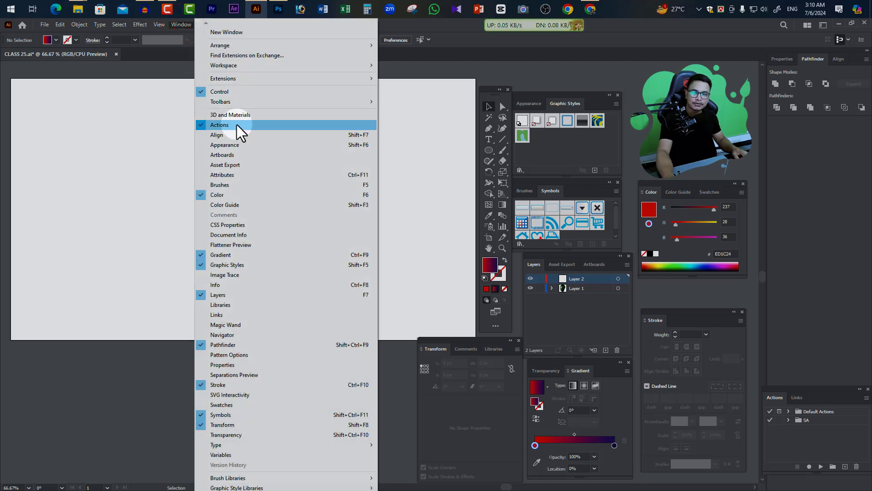
{"action": "left_click", "coordinate": [224, 124]}
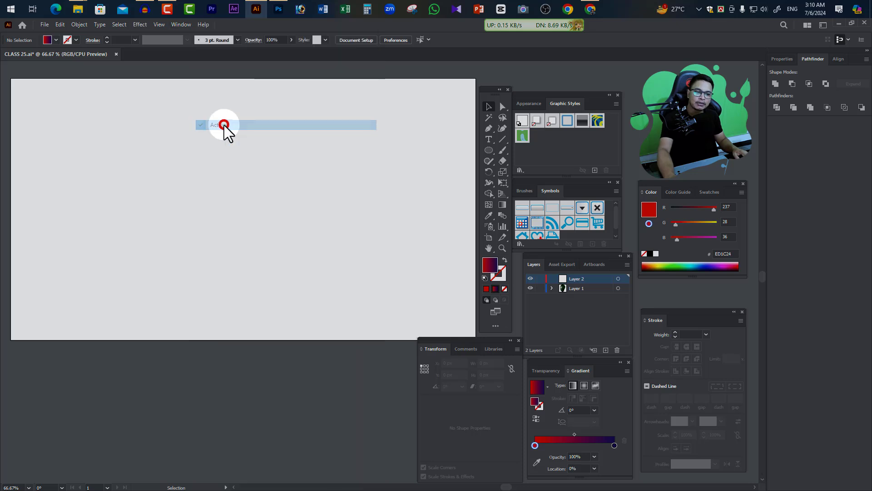
{"action": "left_click", "coordinate": [177, 25]}
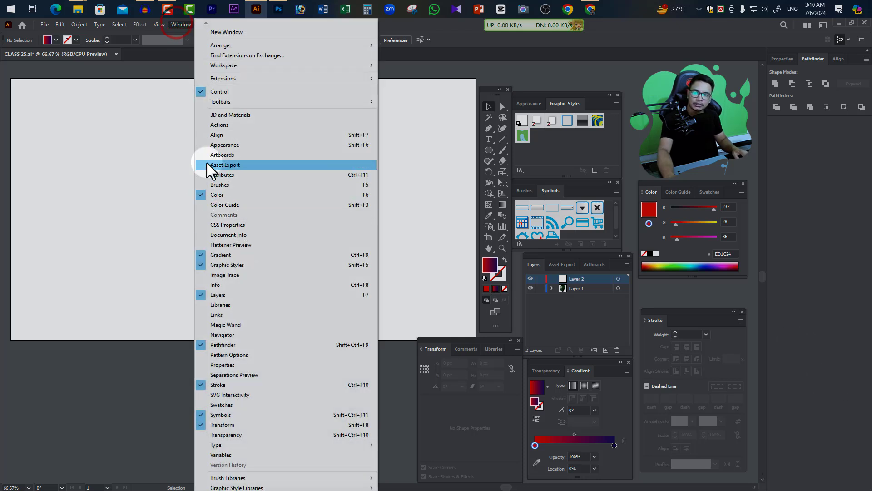
{"action": "left_click", "coordinate": [220, 124]}
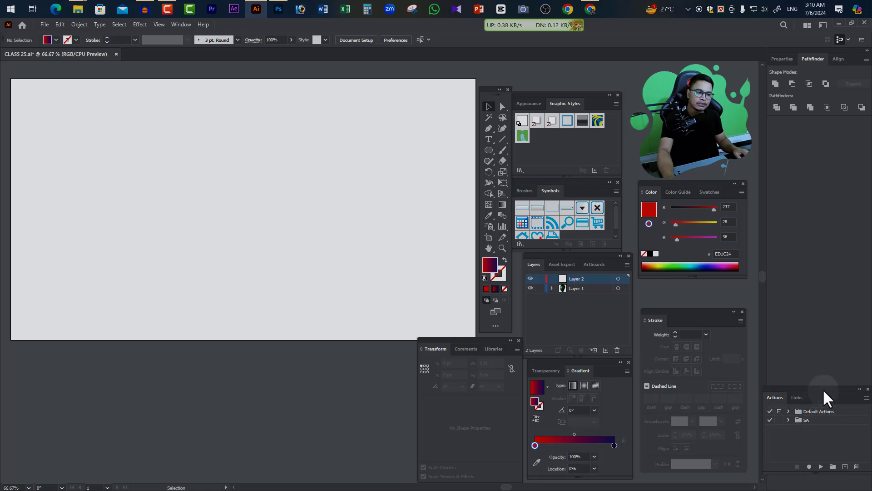
{"action": "mouse_move", "coordinate": [827, 387]}
{"action": "left_mouse_down"}
{"action": "mouse_move", "coordinate": [420, 208]}
{"action": "mouse_move", "coordinate": [424, 161]}
{"action": "mouse_move", "coordinate": [432, 165]}
{"action": "left_mouse_up"}
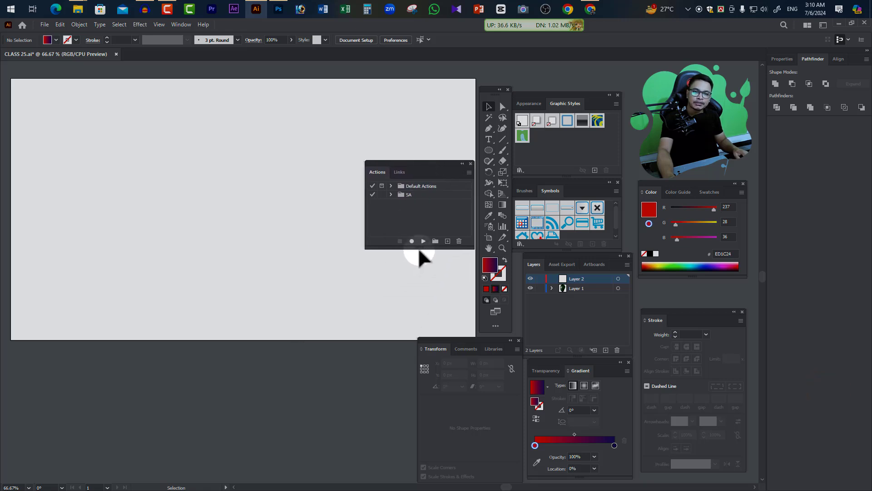
{"action": "left_click_drag", "start_coordinate": [419, 250], "coordinate": [413, 298]}
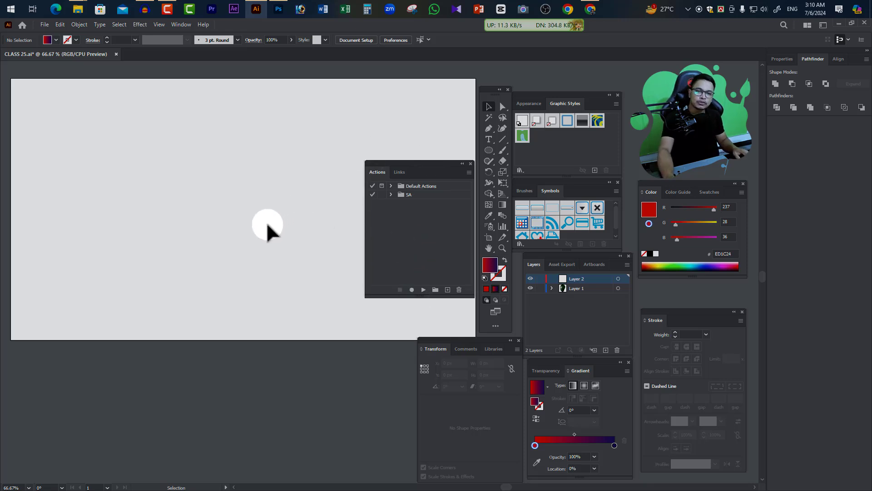
Step: Draw a roughly 351 px square and fill it with dark green 017221
{"action": "left_click_drag", "start_coordinate": [490, 148], "coordinate": [515, 149]}
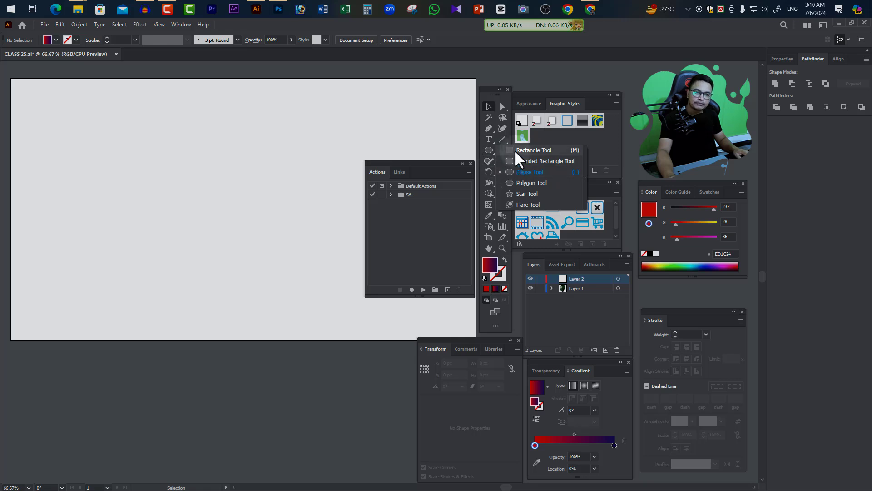
{"action": "left_click_drag", "start_coordinate": [98, 115], "coordinate": [218, 235]}
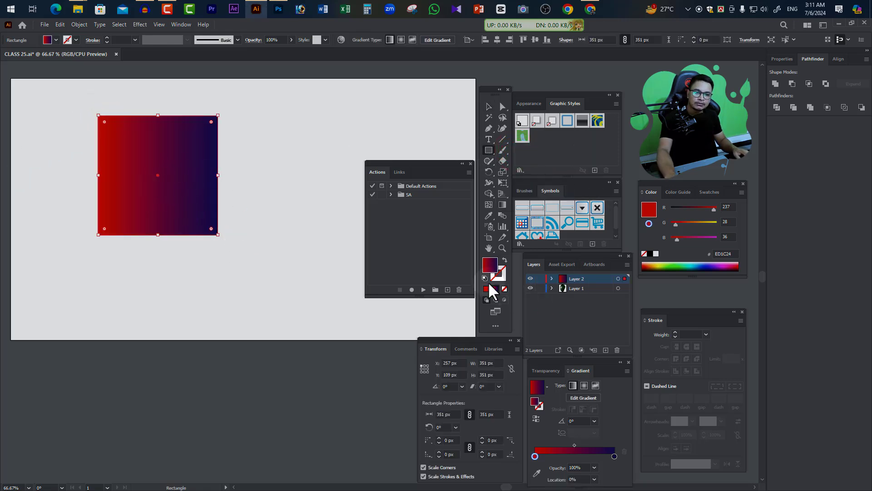
{"action": "left_click", "coordinate": [490, 268]}
{"action": "left_click_drag", "start_coordinate": [543, 366], "coordinate": [587, 369]}
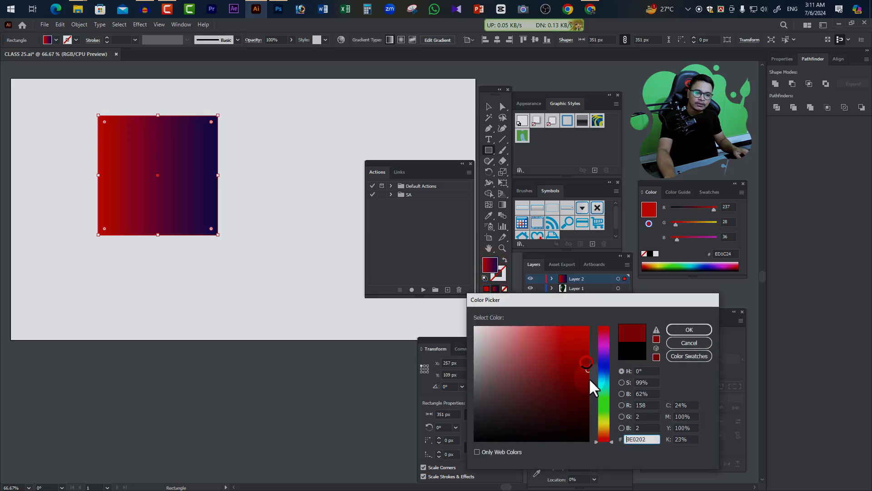
{"action": "left_click_drag", "start_coordinate": [604, 425], "coordinate": [604, 398]}
{"action": "left_click", "coordinate": [587, 390]}
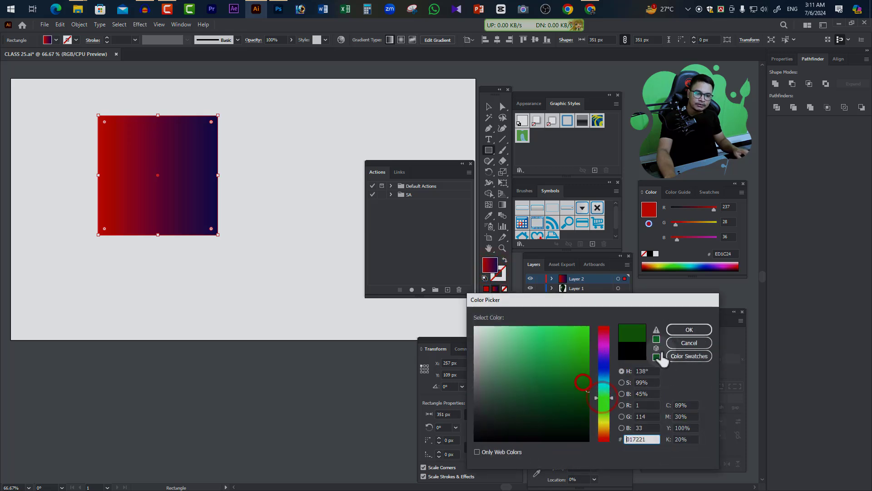
{"action": "left_click", "coordinate": [679, 331]}
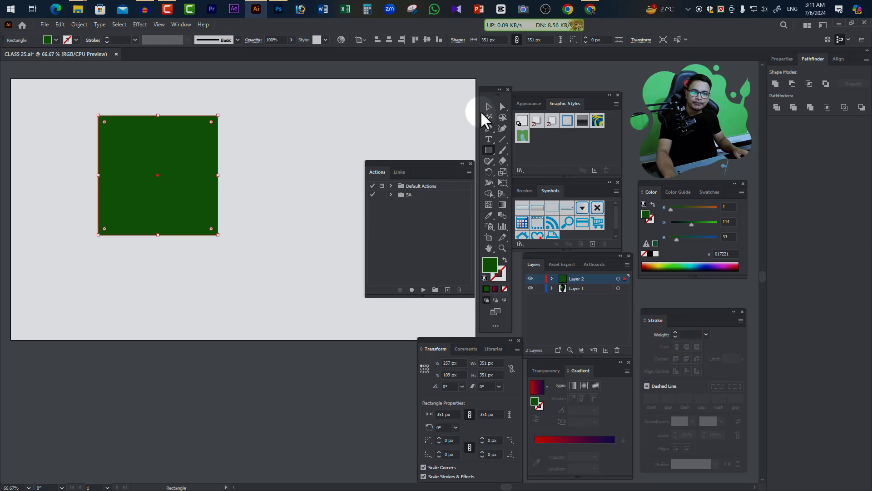
{"action": "left_click", "coordinate": [488, 106]}
{"action": "left_click", "coordinate": [290, 187]}
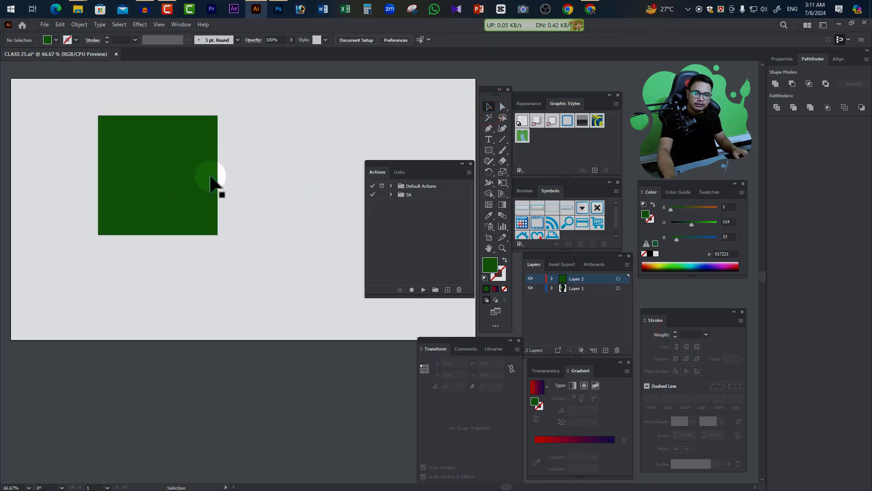
Step: Apply the Opacity 60 (selection) default action to the green square, then undo it
{"action": "left_click", "coordinate": [194, 142]}
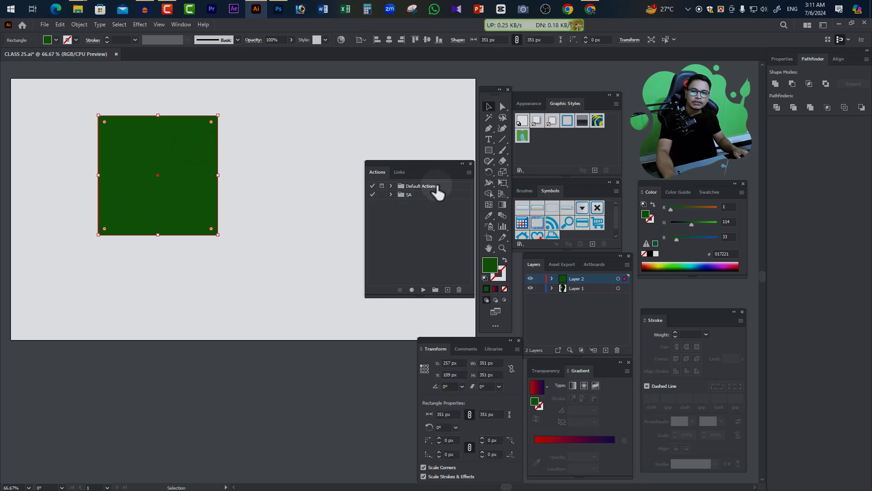
{"action": "left_click", "coordinate": [391, 185]}
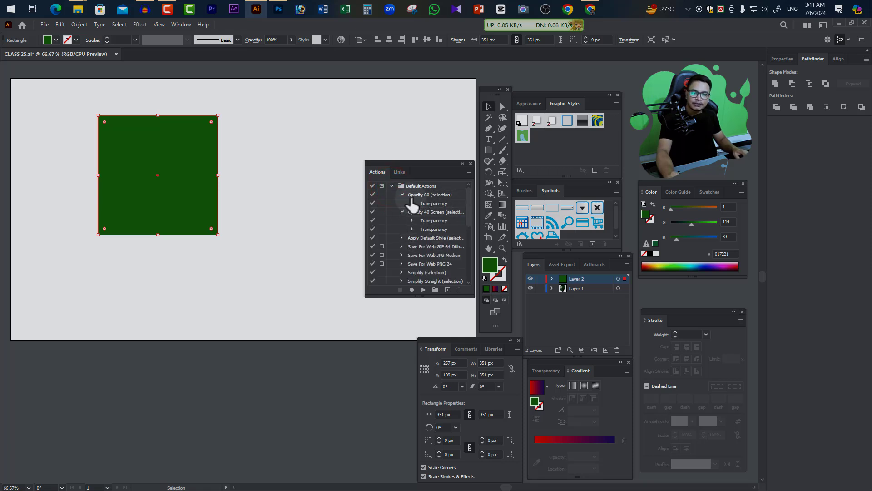
{"action": "left_click", "coordinate": [439, 195]}
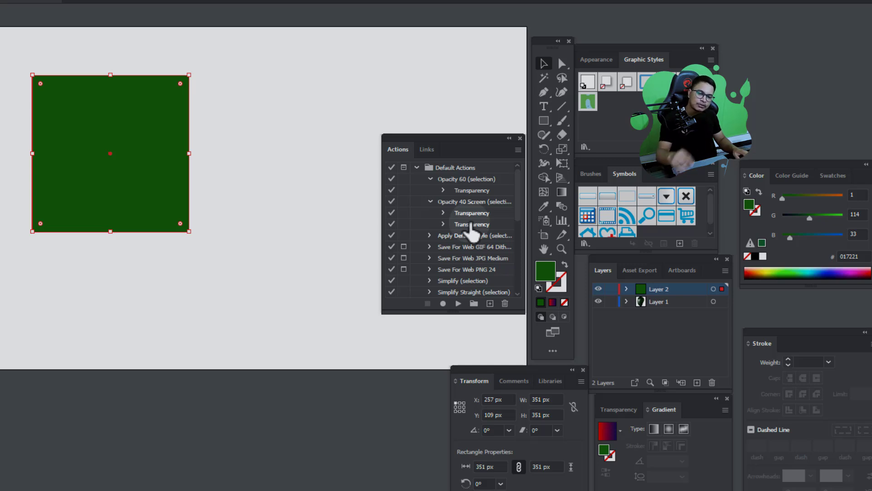
{"action": "left_click", "coordinate": [449, 179]}
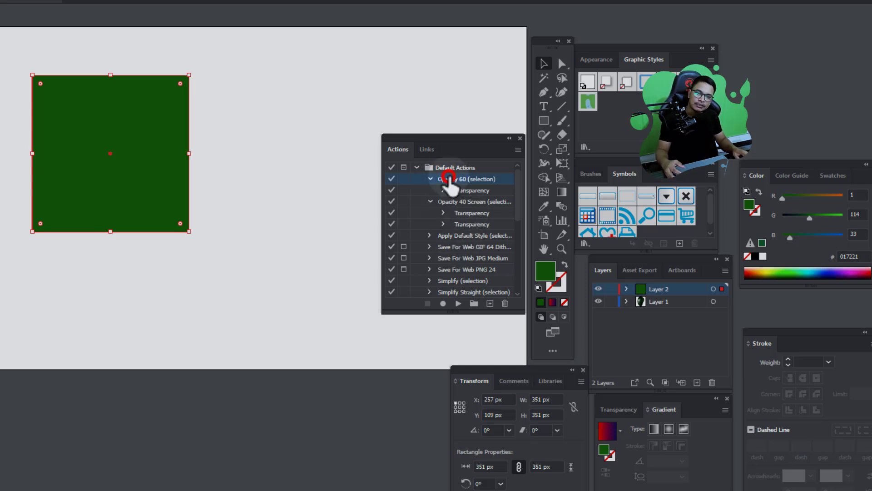
{"action": "left_click", "coordinate": [459, 304]}
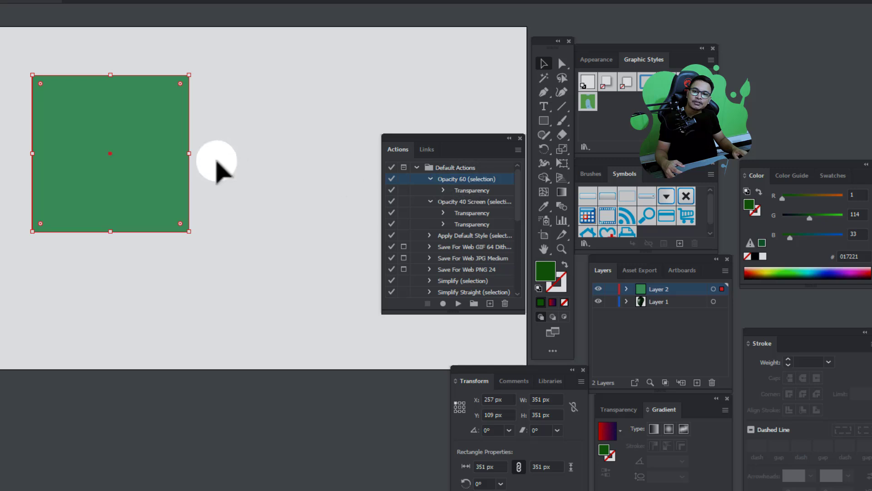
{"action": "left_click", "coordinate": [215, 143]}
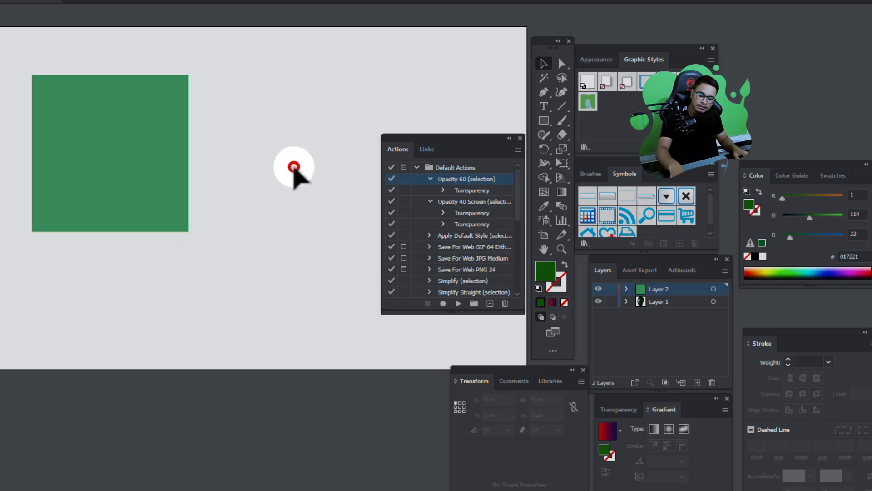
{"action": "key", "text": "ctrl+z"}
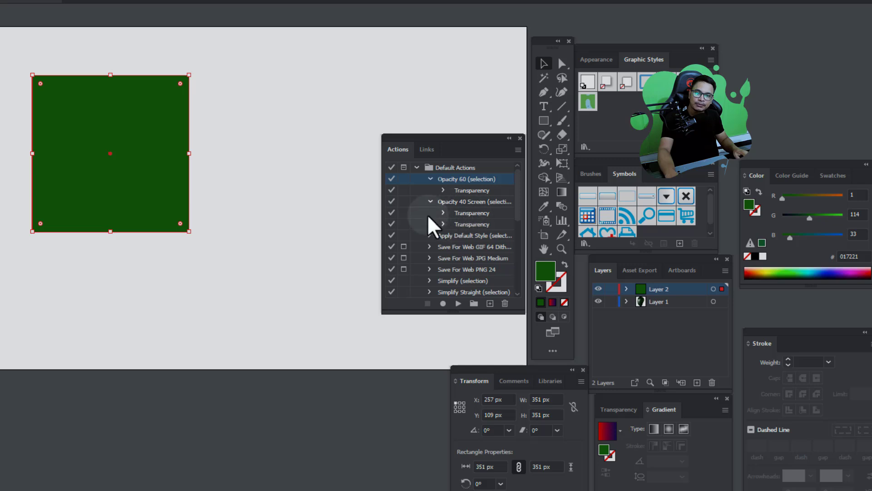
Step: Apply the Opacity 40 Screen (selection) action to the square, then undo it
{"action": "left_click", "coordinate": [453, 202]}
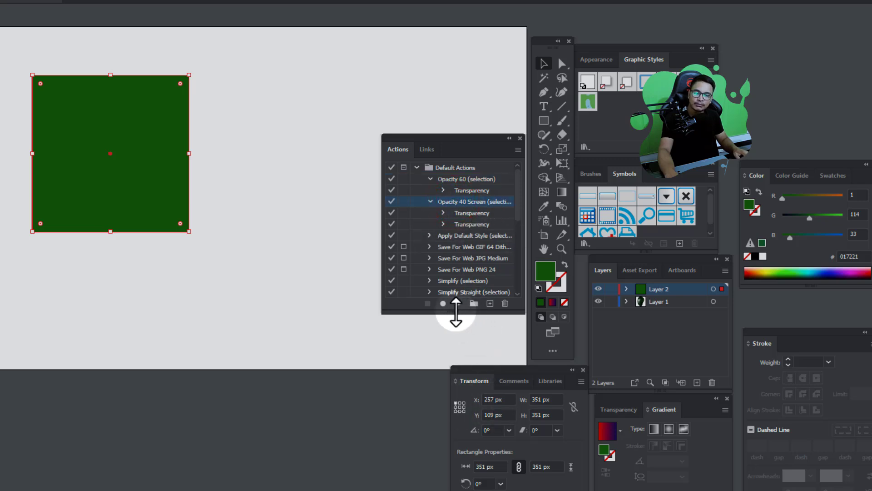
{"action": "left_click", "coordinate": [458, 303]}
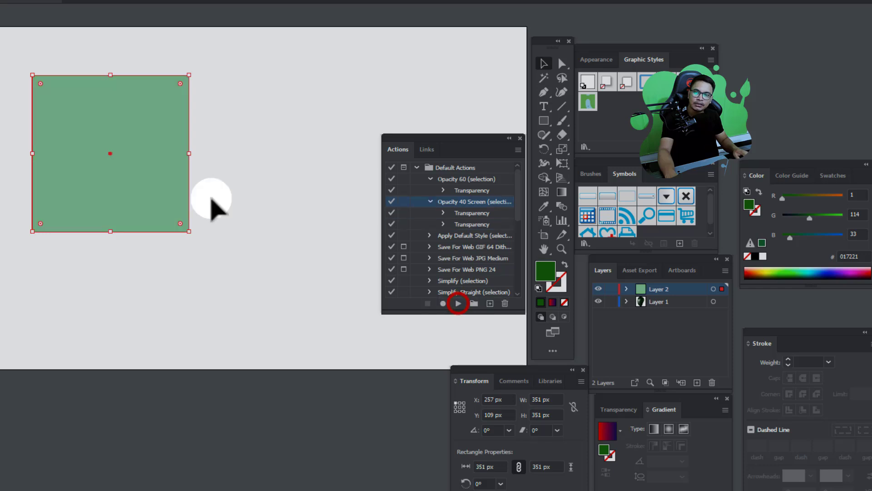
{"action": "left_click", "coordinate": [282, 132]}
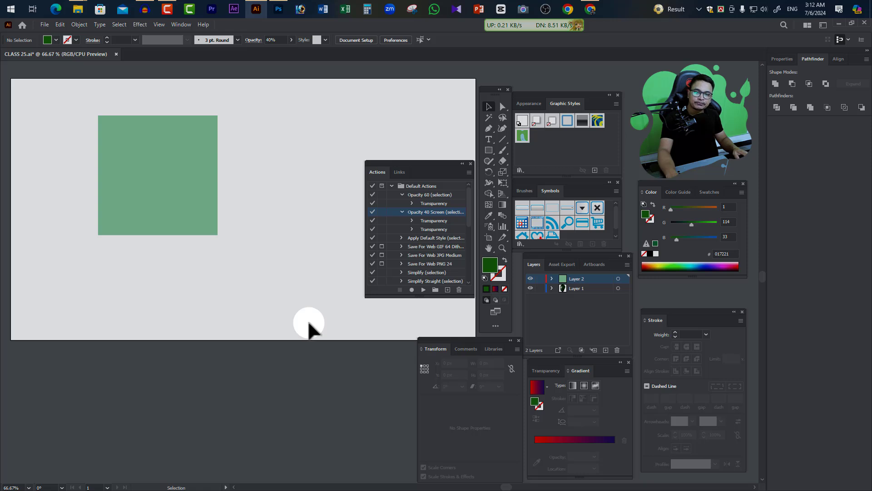
{"action": "key", "text": "ctrl+z"}
{"action": "key", "text": "ctrl+z"}
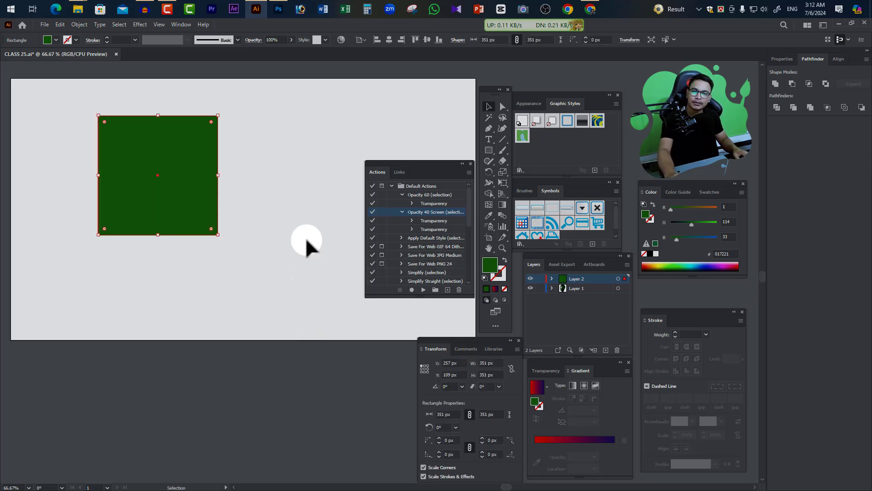
Step: Move the square to the artboard's top-left, shrink it to 155 px, and collapse Default Actions
{"action": "left_click_drag", "start_coordinate": [194, 207], "coordinate": [134, 198]}
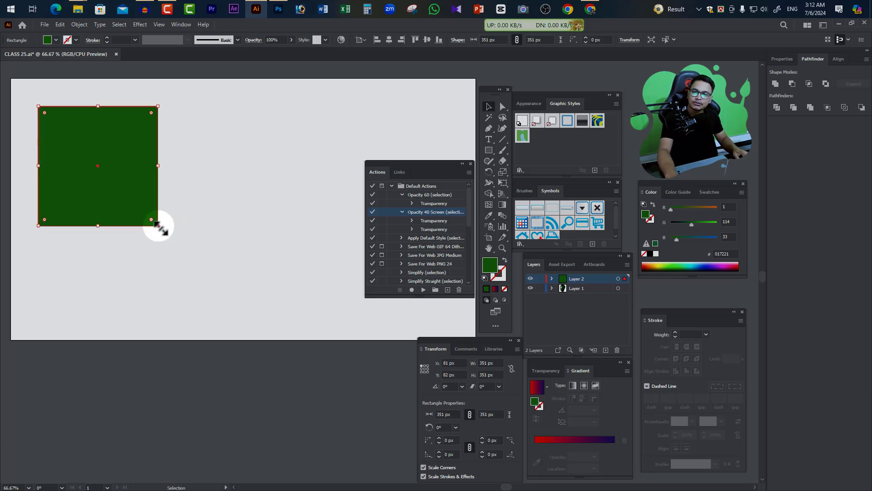
{"action": "mouse_move", "coordinate": [159, 226]}
{"action": "left_mouse_down"}
{"action": "mouse_move", "coordinate": [95, 183]}
{"action": "mouse_move", "coordinate": [88, 156]}
{"action": "mouse_move", "coordinate": [80, 157]}
{"action": "left_mouse_up"}
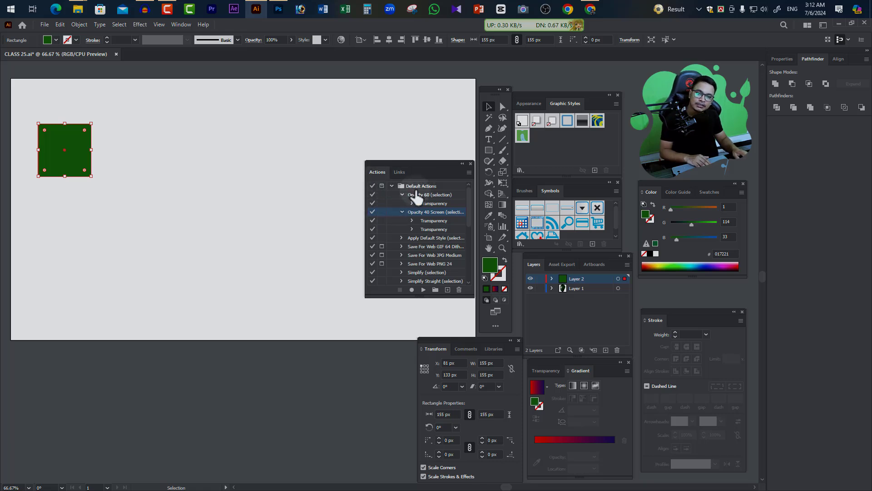
{"action": "left_click", "coordinate": [392, 186]}
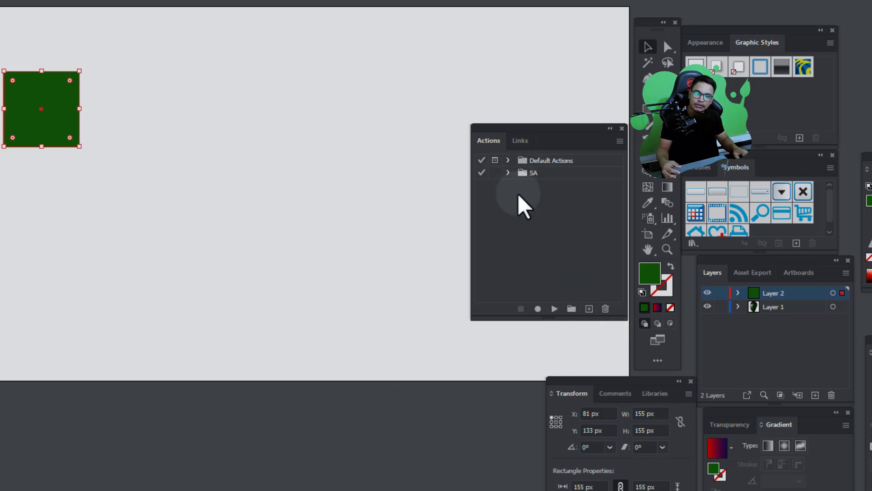
Step: Delete the SA action set from the Actions panel, confirming with Yes
{"action": "left_click", "coordinate": [534, 173]}
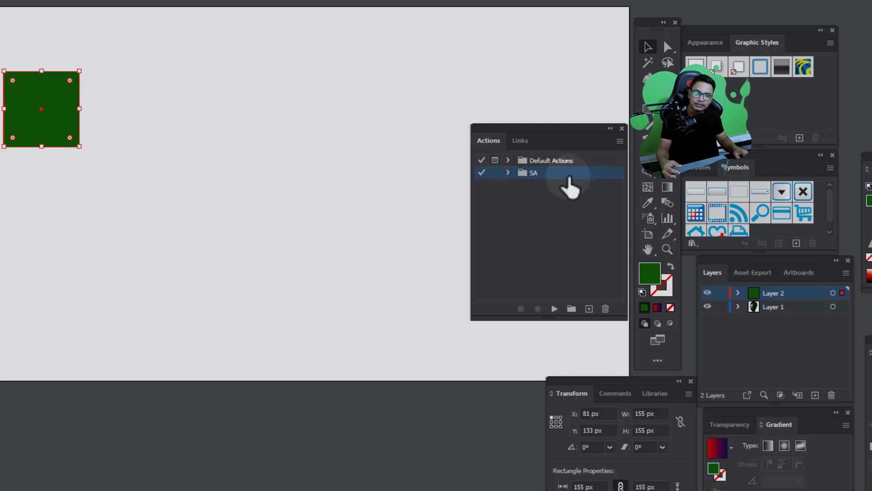
{"action": "left_click", "coordinate": [605, 309]}
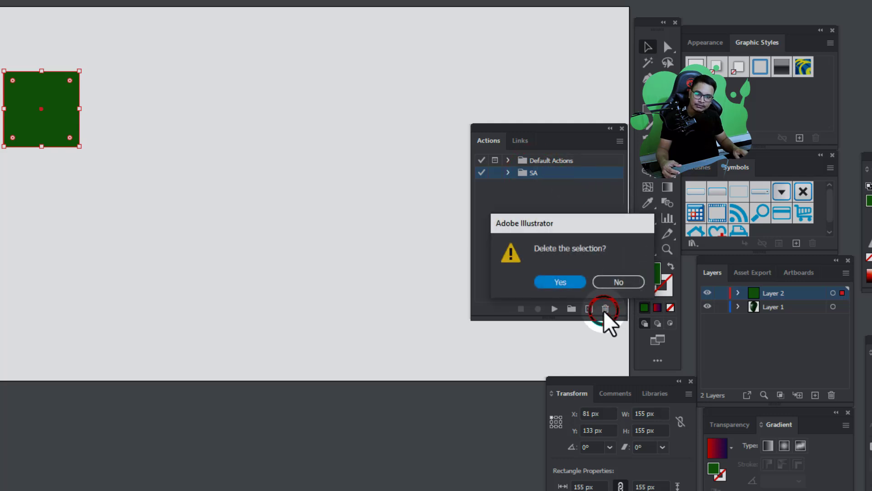
{"action": "left_click", "coordinate": [561, 282]}
{"action": "left_click", "coordinate": [584, 249]}
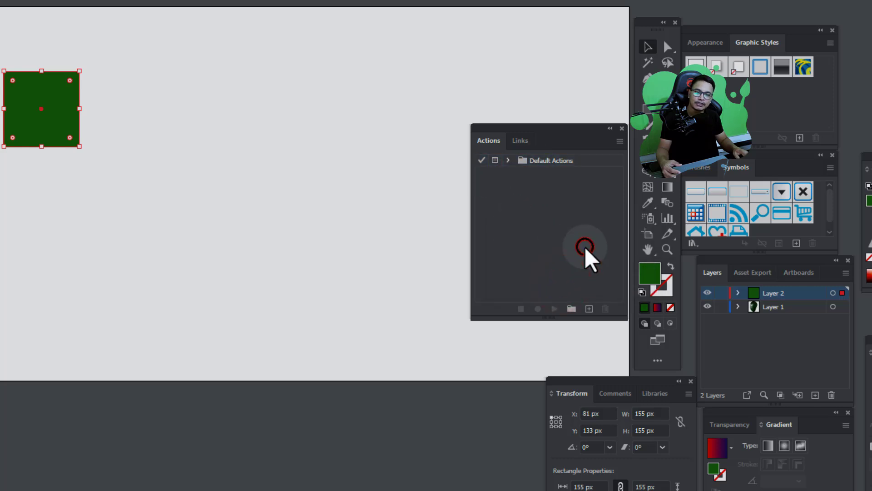
{"action": "left_click", "coordinate": [518, 204]}
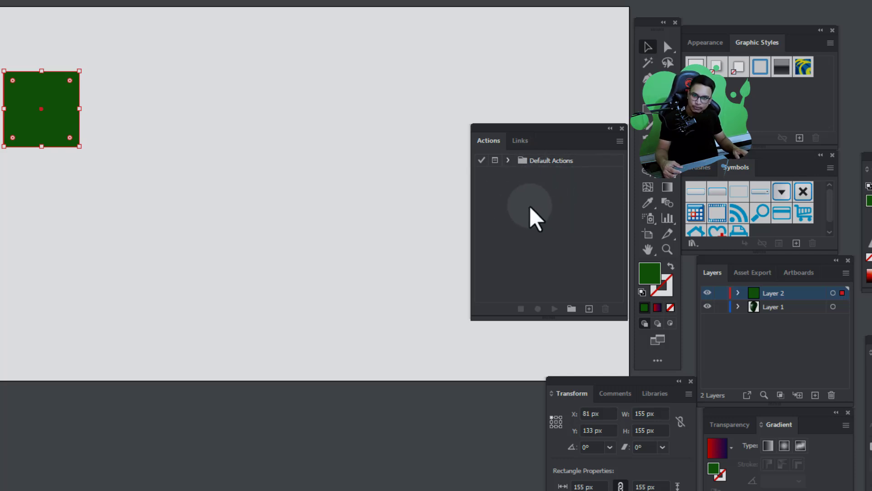
Step: Create a new action set named after the author's studio
{"action": "left_click", "coordinate": [571, 309]}
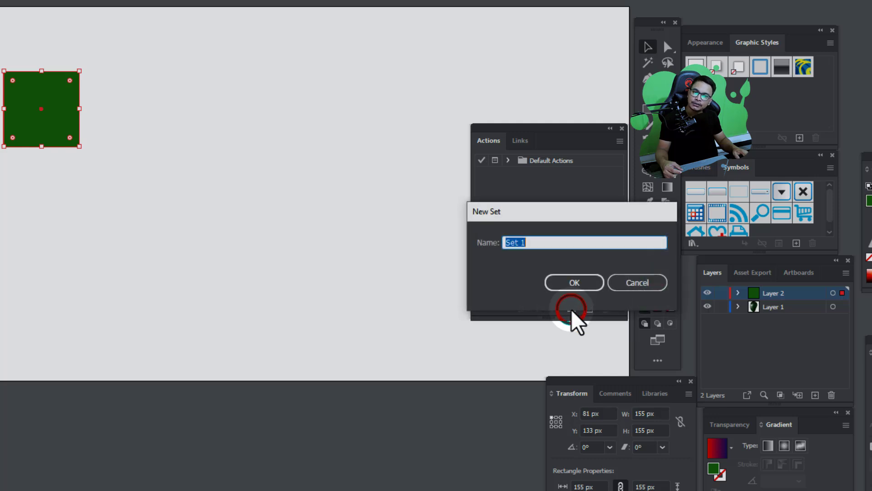
{"action": "left_click_drag", "start_coordinate": [581, 214], "coordinate": [363, 162]}
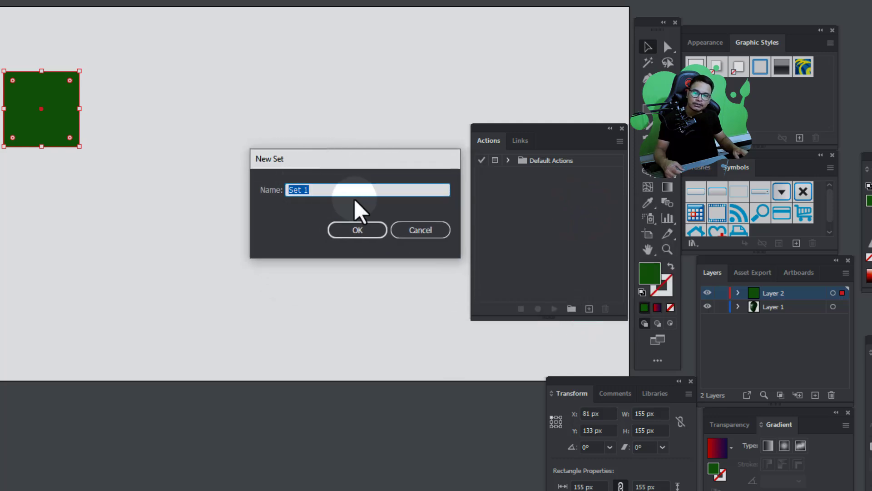
{"action": "type", "text": "Sa"}
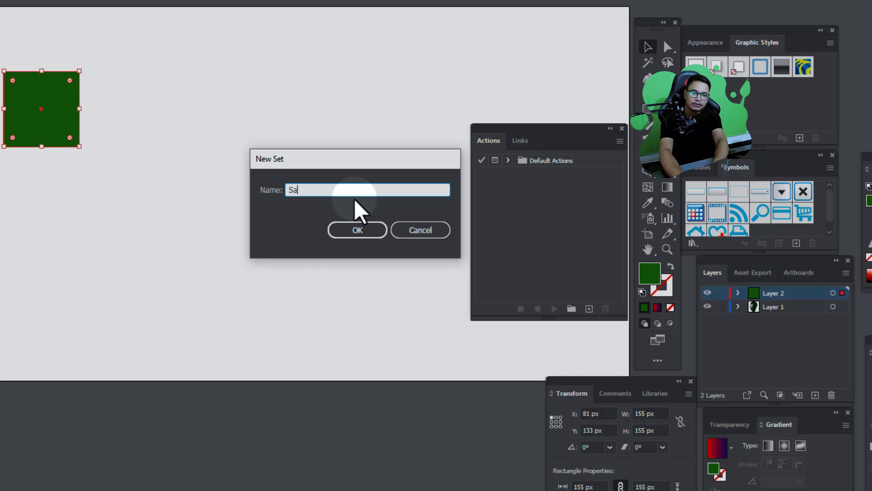
{"action": "type", "text": "fiah"}
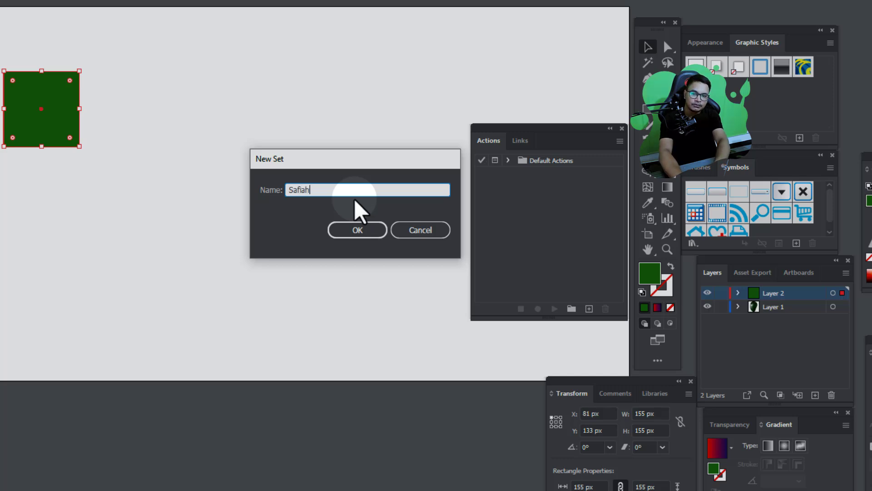
{"action": "type", "text": "medstudio"}
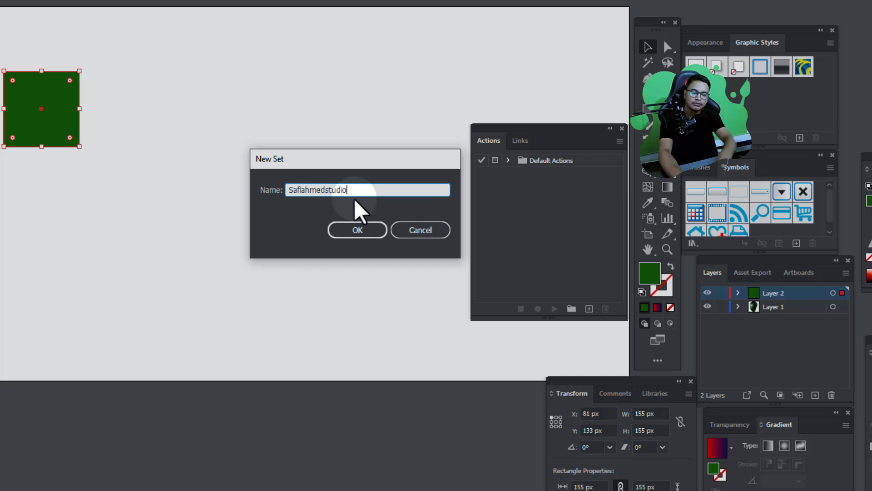
{"action": "left_click", "coordinate": [359, 230]}
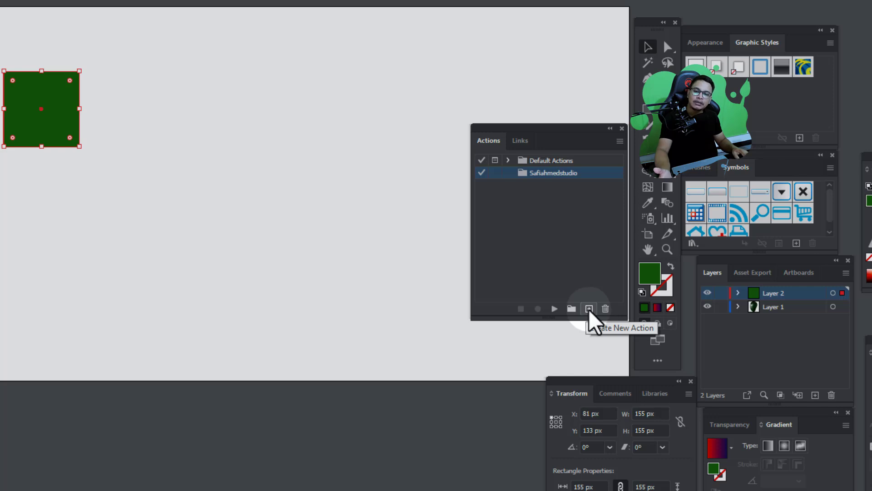
{"action": "left_click", "coordinate": [589, 309]}
{"action": "mouse_move", "coordinate": [571, 184]}
{"action": "left_mouse_down"}
{"action": "mouse_move", "coordinate": [749, 159]}
{"action": "mouse_move", "coordinate": [345, 70]}
{"action": "mouse_move", "coordinate": [708, 41]}
{"action": "left_mouse_up"}
{"action": "left_click_drag", "start_coordinate": [609, 40], "coordinate": [359, 68]}
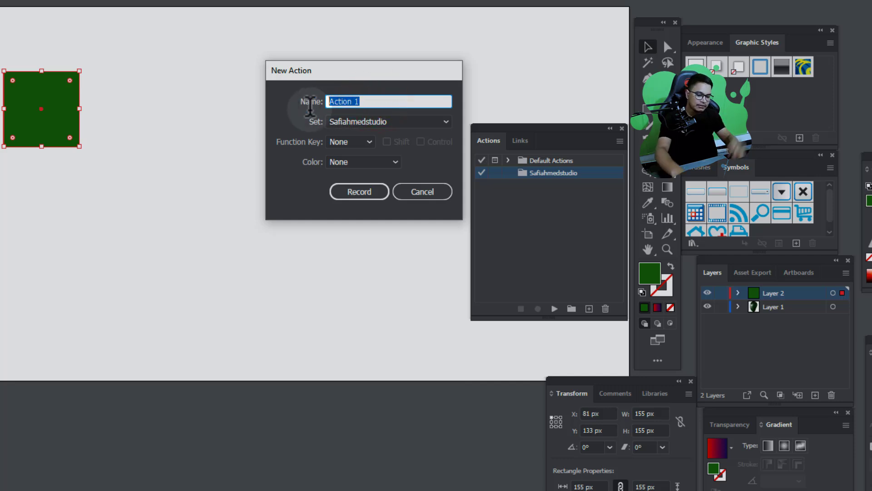
{"action": "type", "text": "01"}
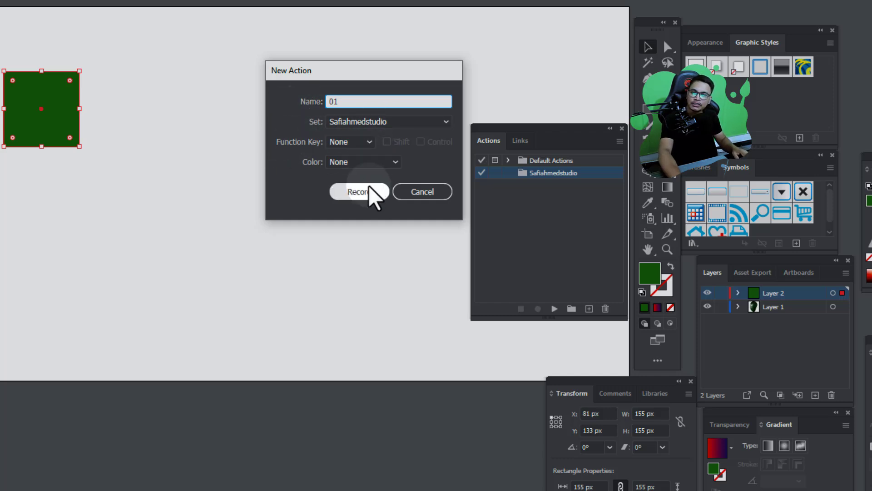
{"action": "key", "text": "BackSpace"}
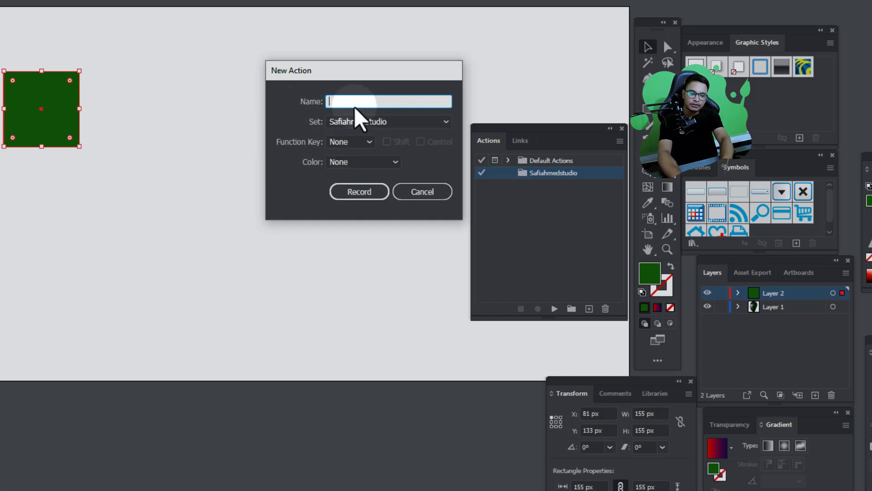
{"action": "type", "text": "R"}
{"action": "key", "text": "Return"}
{"action": "left_click", "coordinate": [648, 109]}
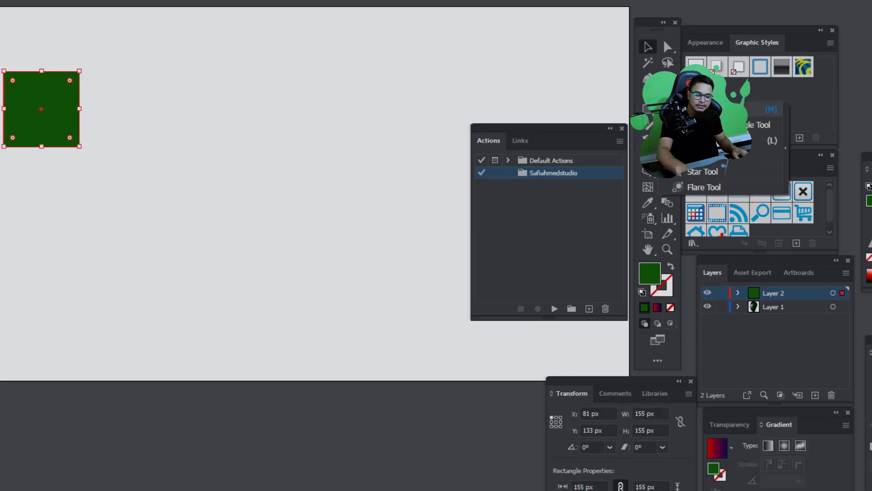
{"action": "left_click", "coordinate": [566, 232]}
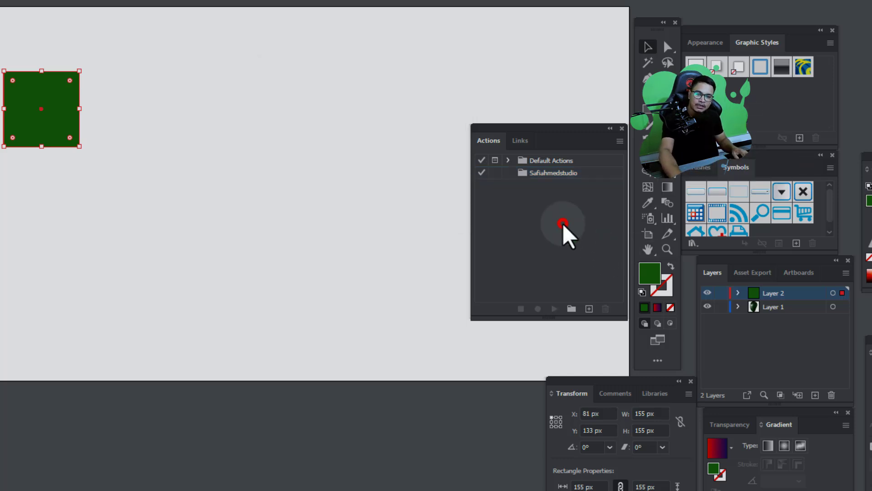
Step: Name the new action Rectangle and begin assigning a function-key shortcut with Shift
{"action": "left_click", "coordinate": [589, 309]}
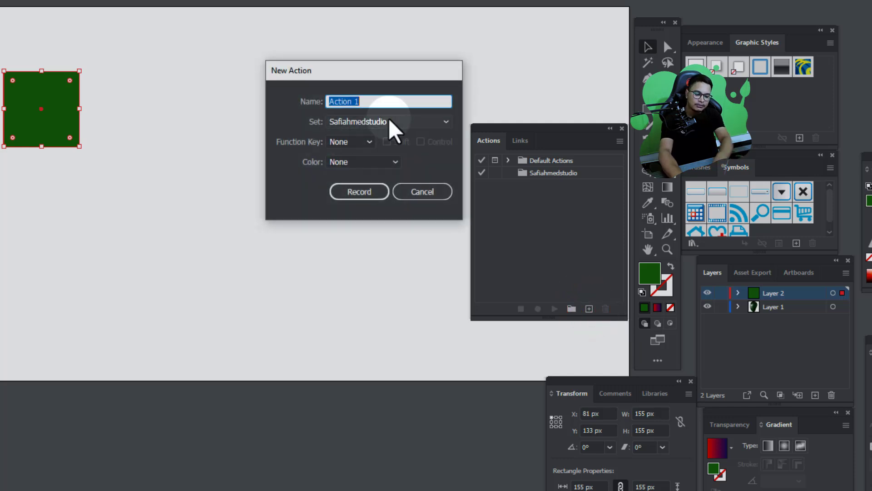
{"action": "type", "text": "Rectan"}
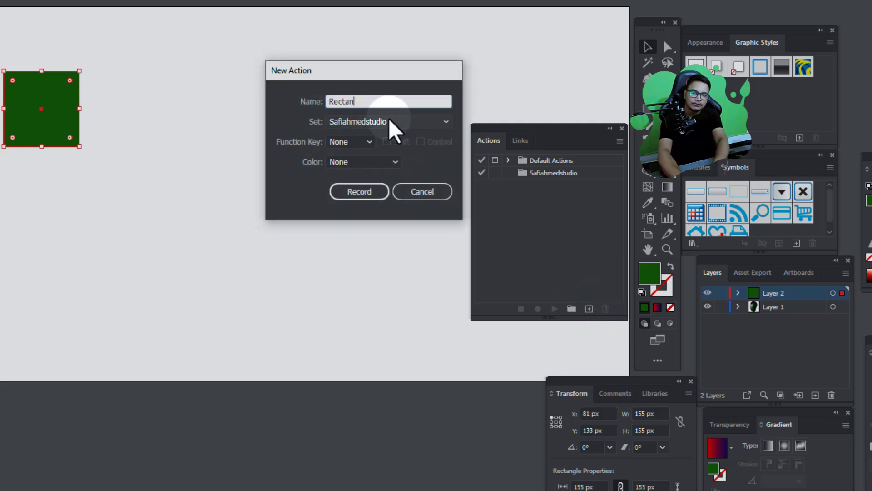
{"action": "type", "text": "gle"}
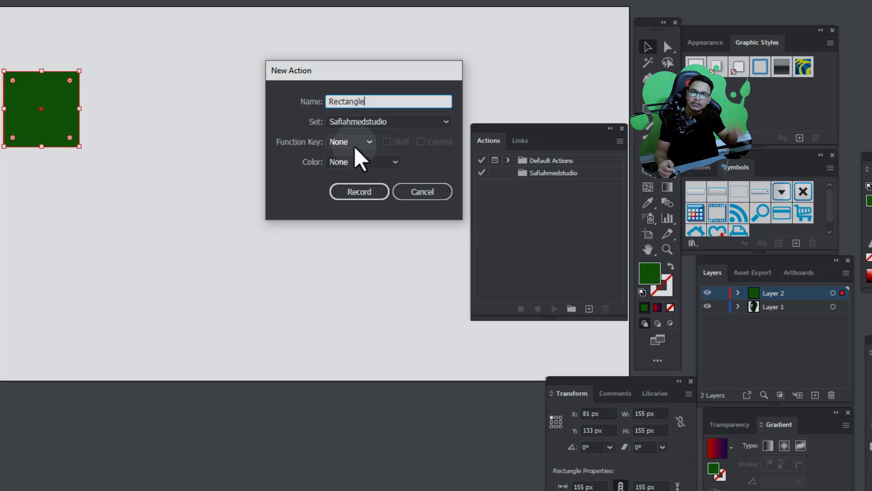
{"action": "left_click", "coordinate": [369, 143]}
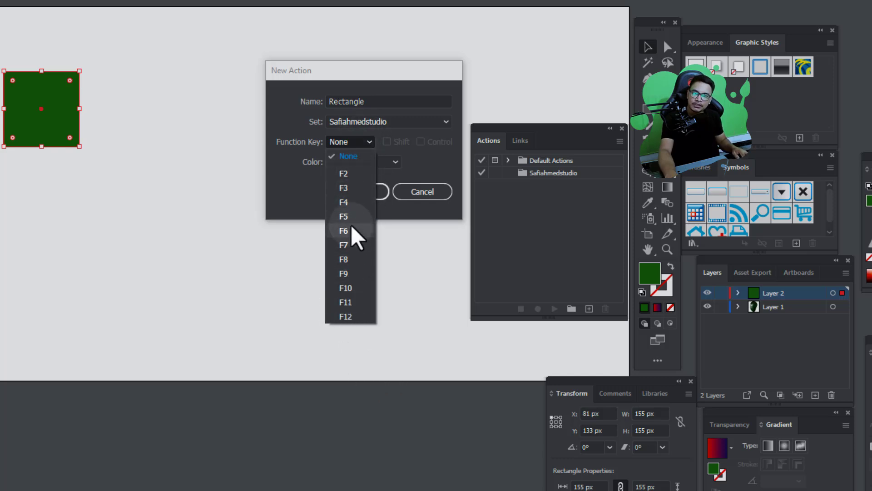
{"action": "left_click", "coordinate": [431, 162]}
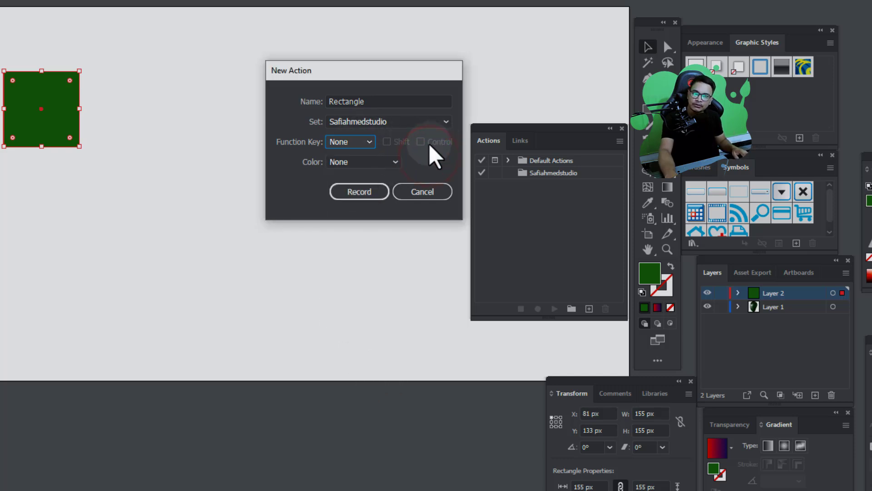
{"action": "left_click", "coordinate": [366, 142]}
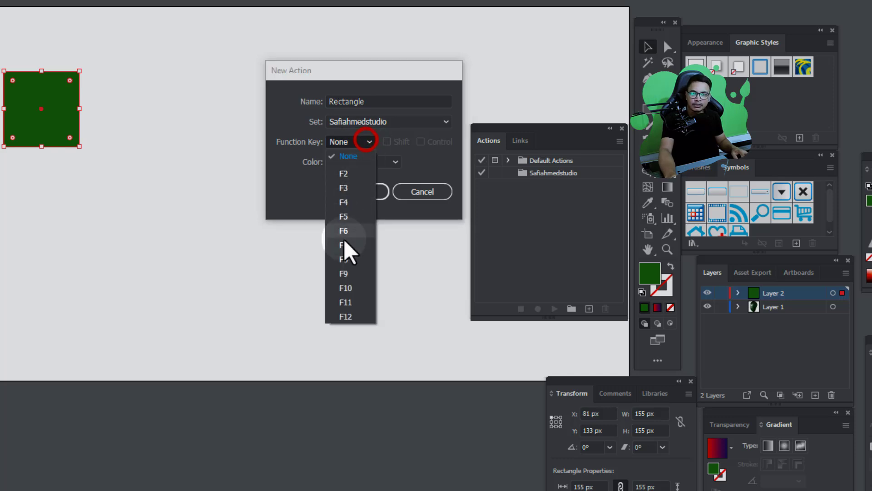
{"action": "left_click", "coordinate": [345, 202]}
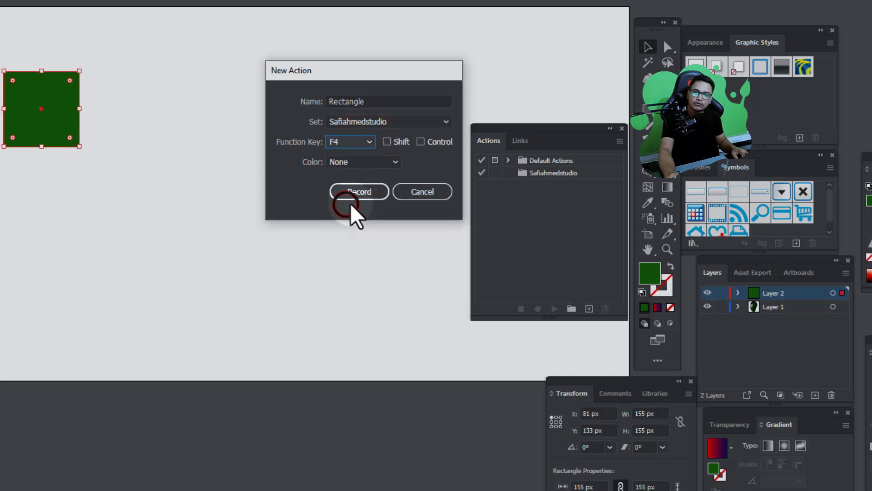
{"action": "left_click", "coordinate": [387, 141]}
{"action": "left_click", "coordinate": [420, 141]}
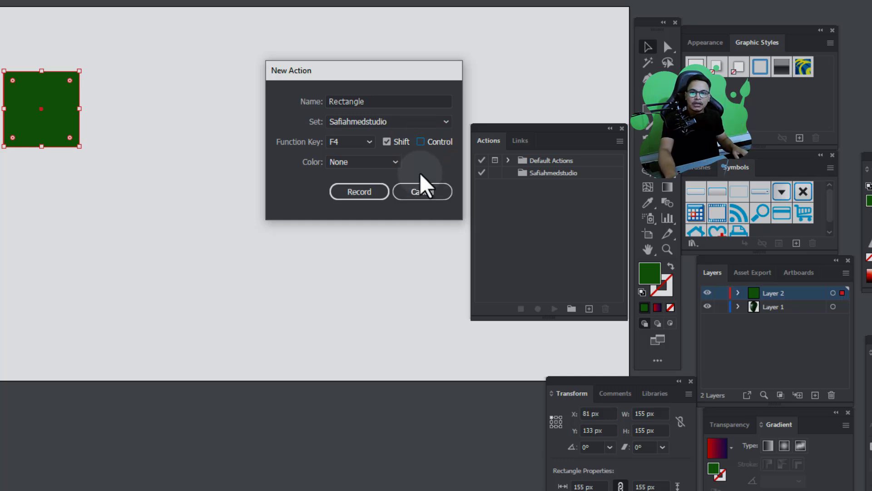
Step: Set the Rectangle action's shortcut to a function key plus Shift and Control
{"action": "left_click", "coordinate": [369, 142]}
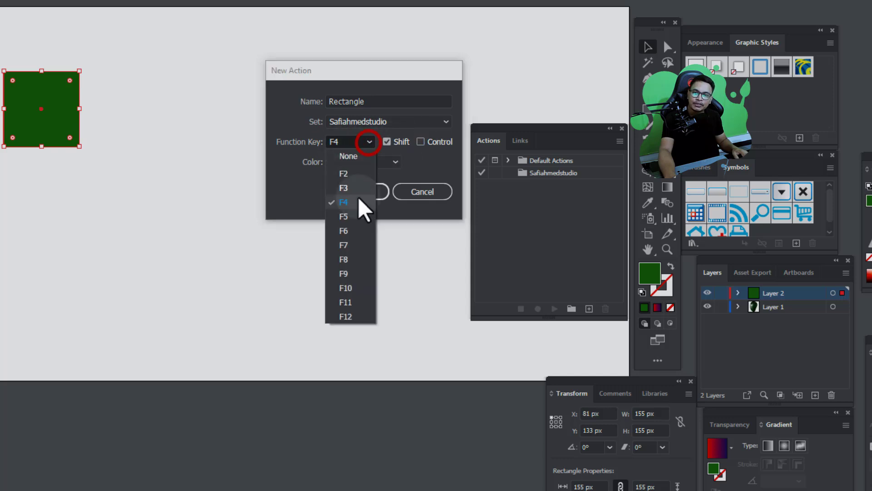
{"action": "left_click", "coordinate": [347, 174]}
{"action": "left_click", "coordinate": [421, 142]}
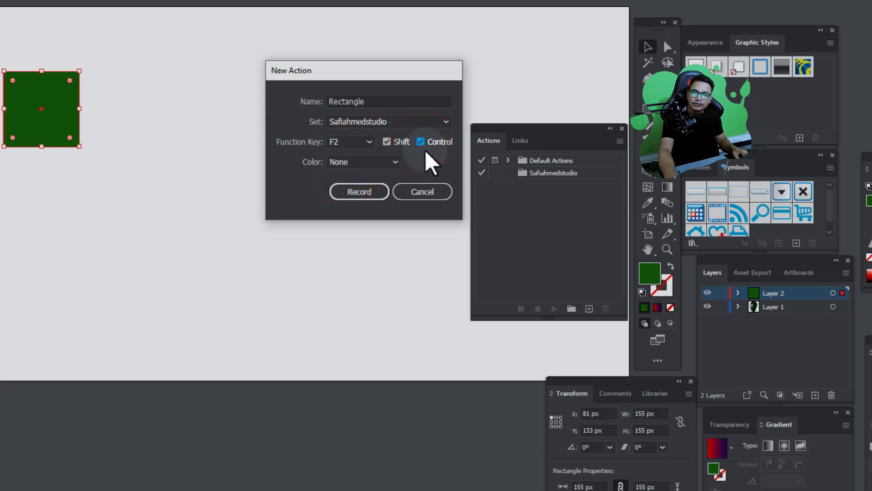
{"action": "left_click", "coordinate": [368, 141]}
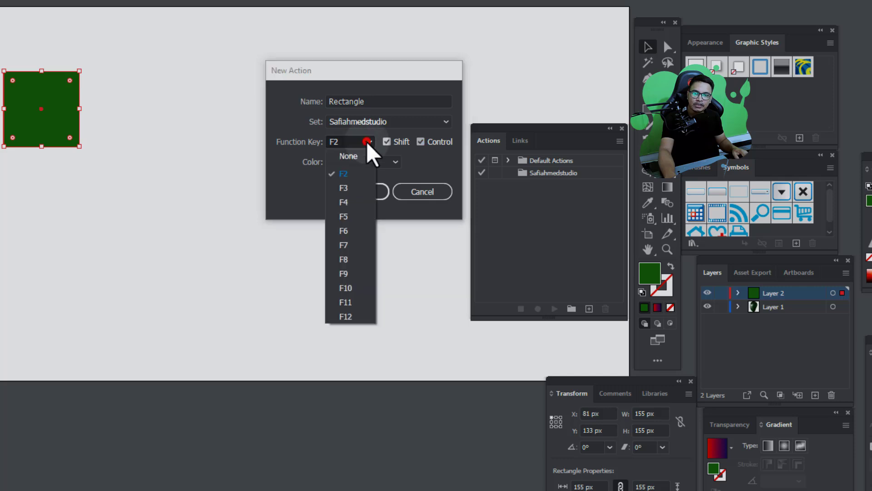
{"action": "left_click", "coordinate": [347, 204]}
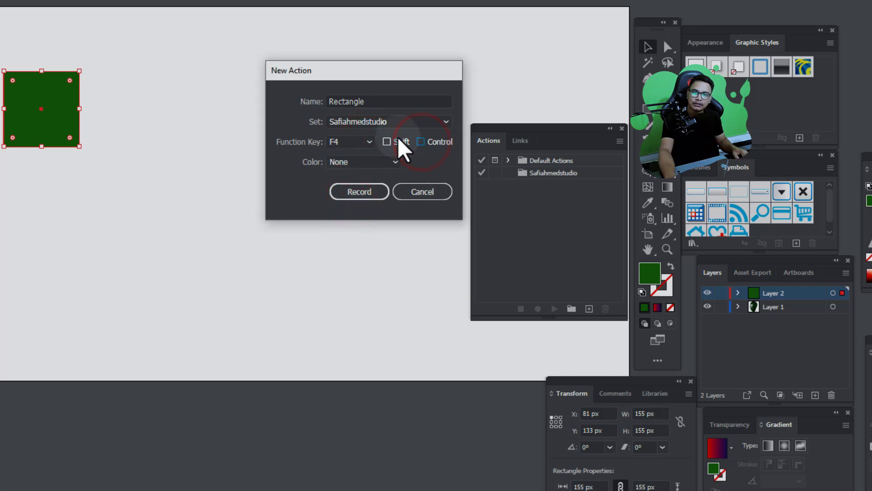
{"action": "left_click", "coordinate": [387, 141]}
{"action": "left_click", "coordinate": [421, 142]}
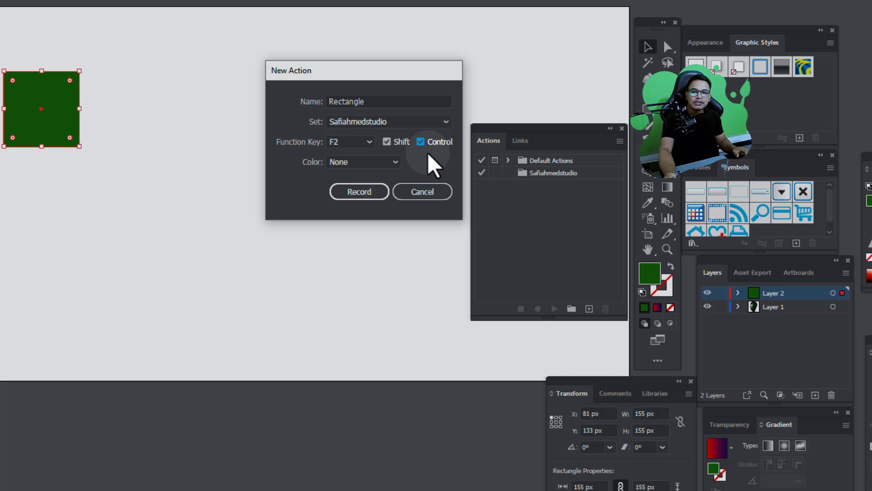
Step: Set the Rectangle action's colour to Green
{"action": "left_click", "coordinate": [359, 161]}
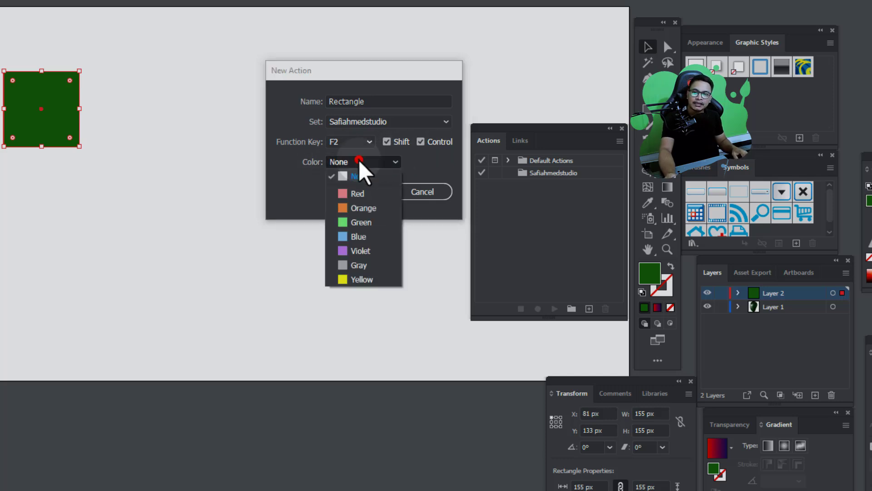
{"action": "left_click", "coordinate": [353, 196]}
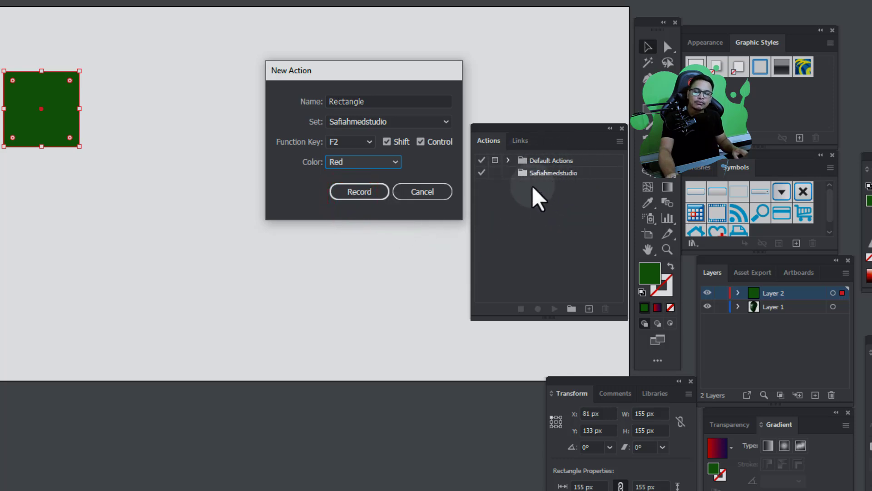
{"action": "left_click", "coordinate": [376, 160]}
{"action": "left_click", "coordinate": [363, 222]}
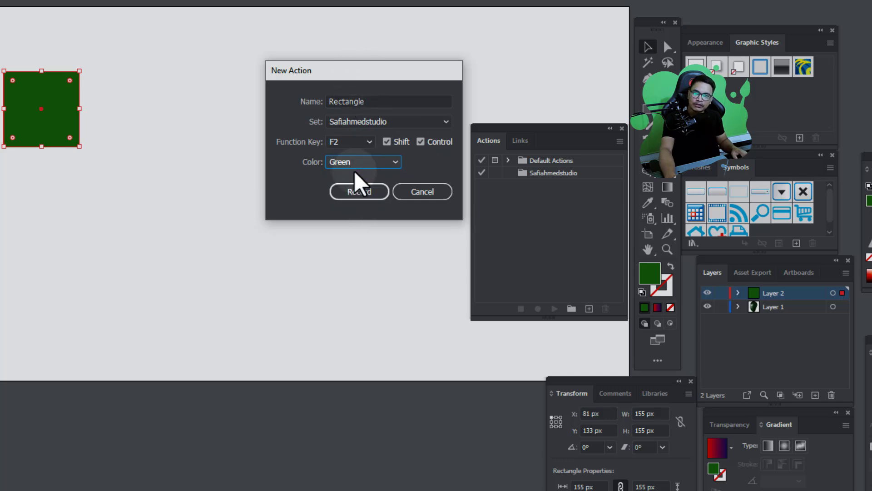
{"action": "mouse_move", "coordinate": [399, 77]}
{"action": "left_mouse_down"}
{"action": "mouse_move", "coordinate": [405, 64]}
{"action": "mouse_move", "coordinate": [393, 227]}
{"action": "left_mouse_up"}
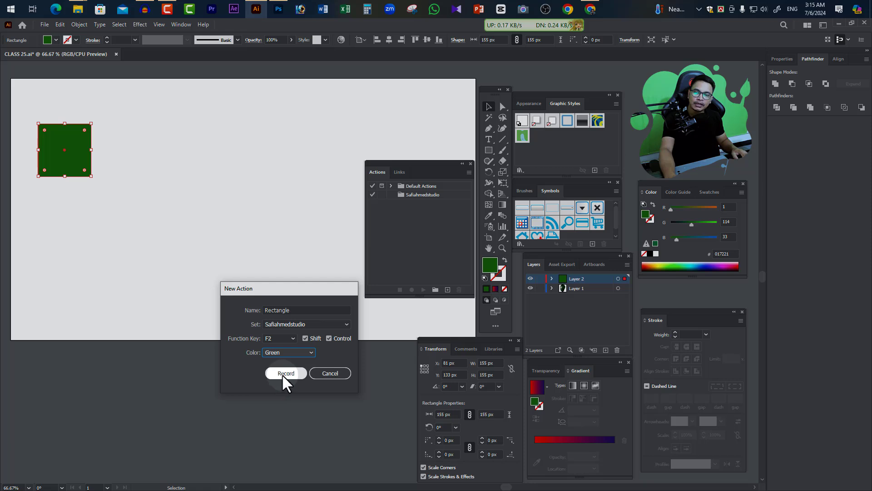
Step: Record resizing the square to 162 px, moving it, and copying it directly below
{"action": "left_click", "coordinate": [282, 373]}
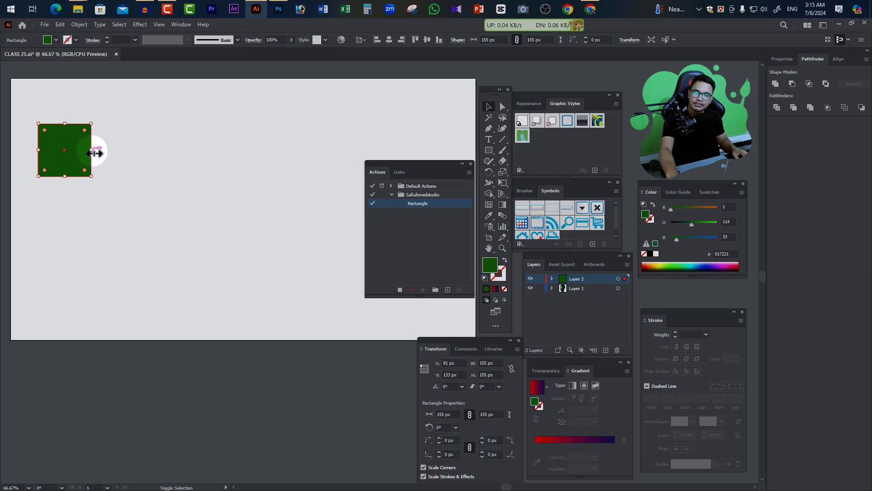
{"action": "left_click_drag", "start_coordinate": [91, 153], "coordinate": [150, 154]}
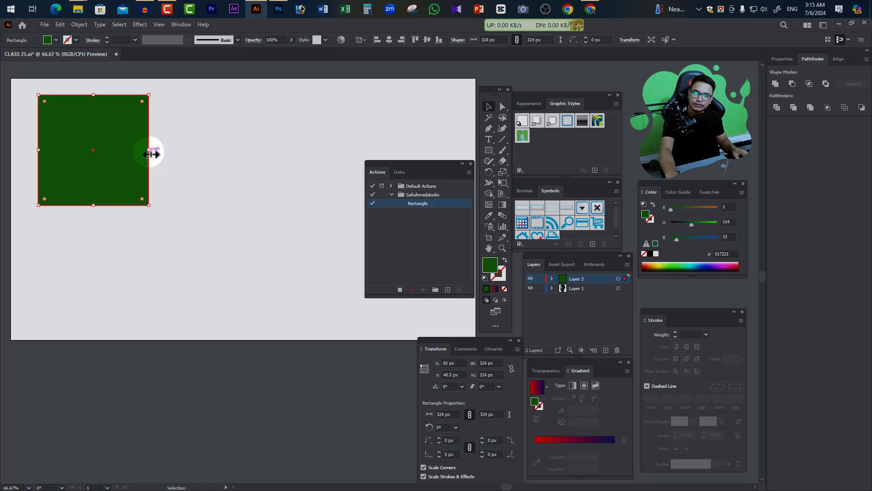
{"action": "left_click_drag", "start_coordinate": [112, 171], "coordinate": [223, 169]}
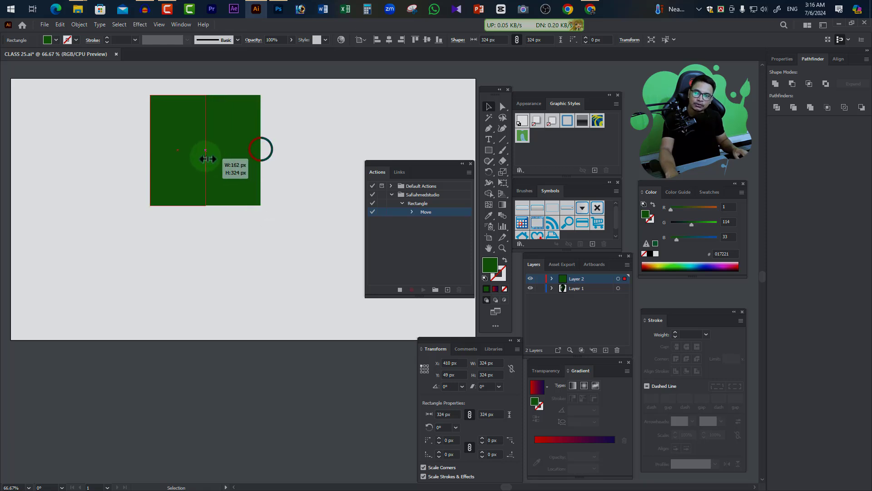
{"action": "left_click_drag", "start_coordinate": [261, 150], "coordinate": [205, 150]}
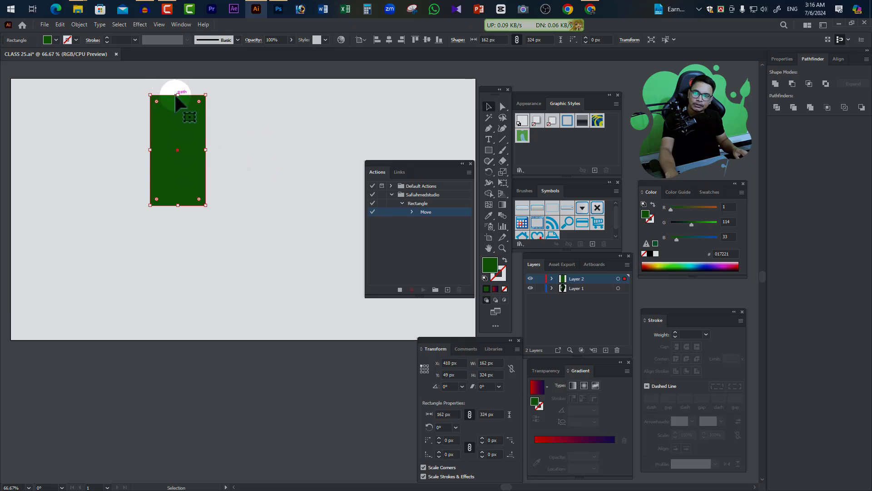
{"action": "left_click_drag", "start_coordinate": [177, 95], "coordinate": [178, 150]}
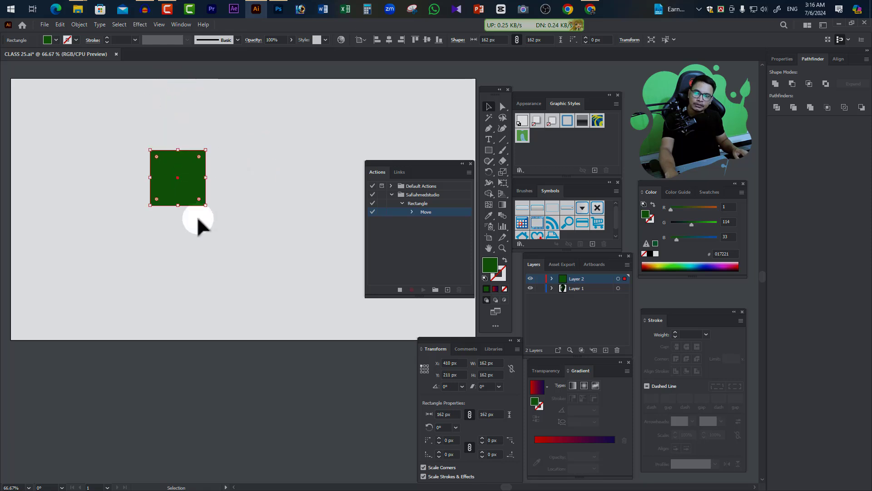
{"action": "left_click_drag", "start_coordinate": [193, 192], "coordinate": [194, 250]}
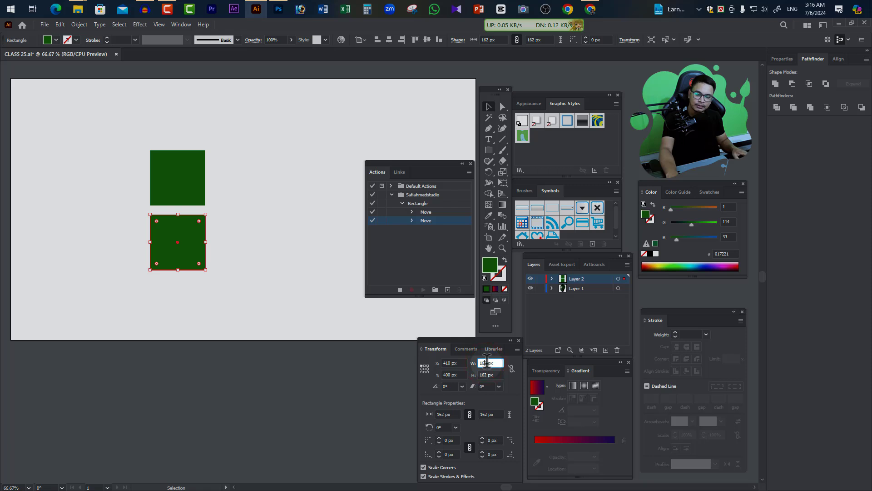
Step: Resize the lower square to 500 × 500 px via the Transform panel's W and H fields
{"action": "key", "text": "Up"}
{"action": "key", "text": "Up"}
{"action": "key", "text": "Up"}
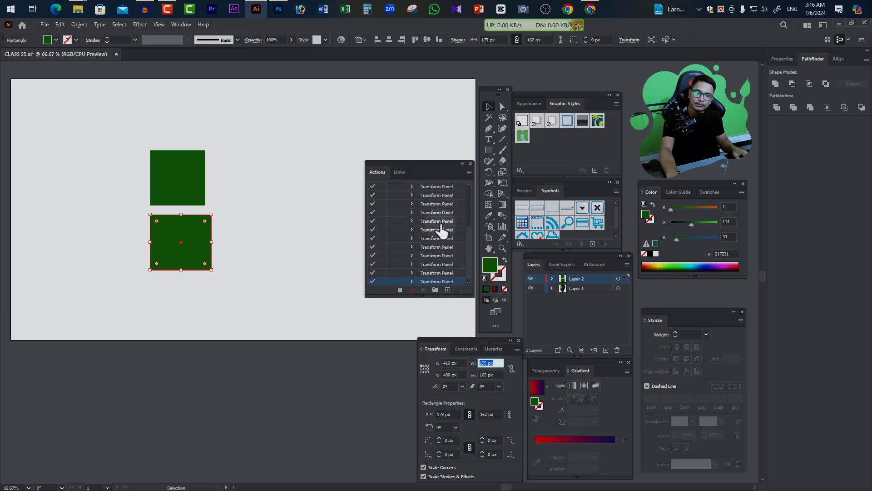
{"action": "left_click", "coordinate": [256, 257]}
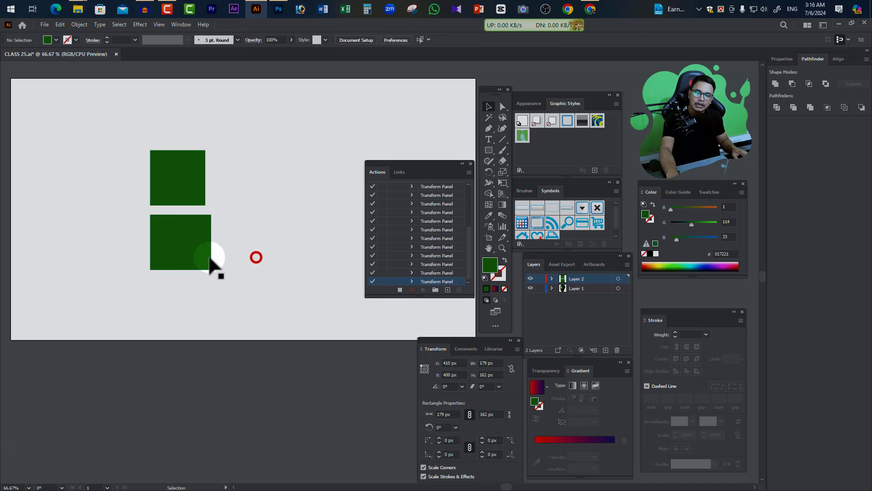
{"action": "left_click", "coordinate": [196, 255]}
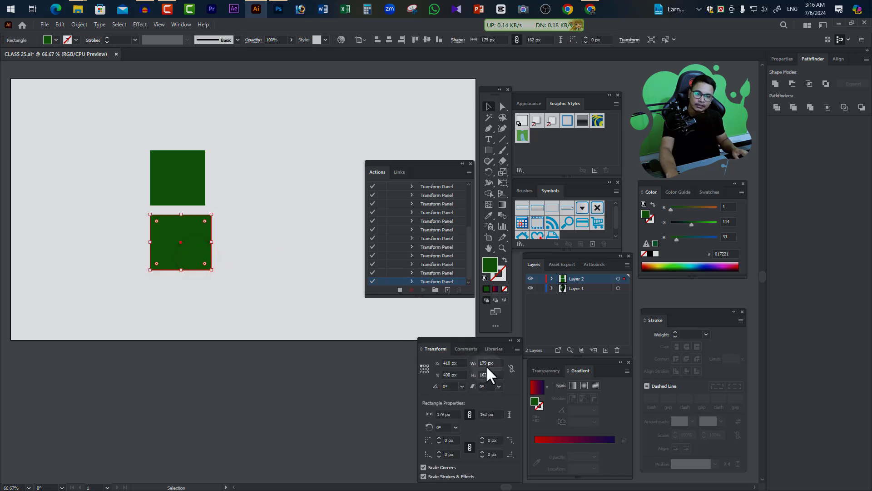
{"action": "double_click", "coordinate": [485, 363]}
{"action": "type", "text": "5002"}
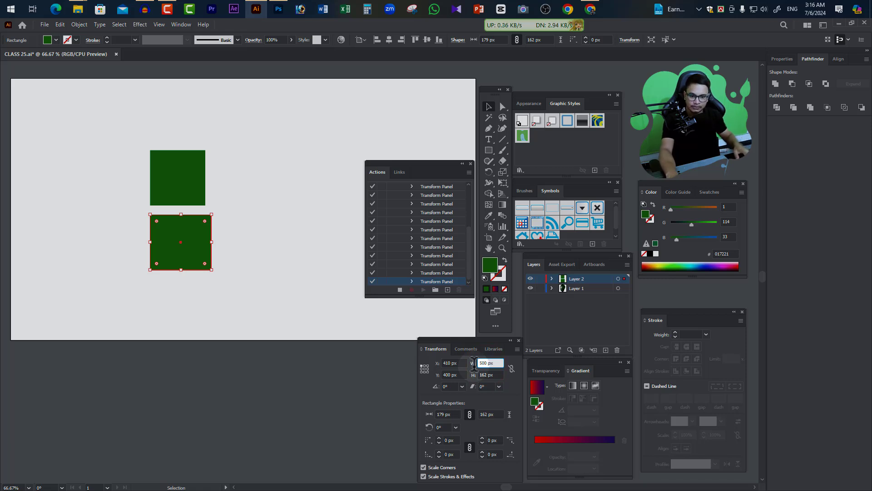
{"action": "double_click", "coordinate": [489, 375]}
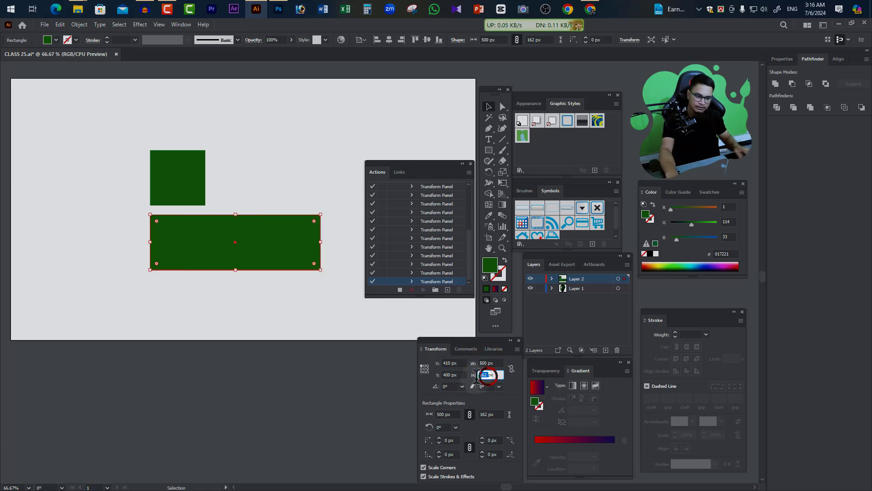
{"action": "type", "text": "500"}
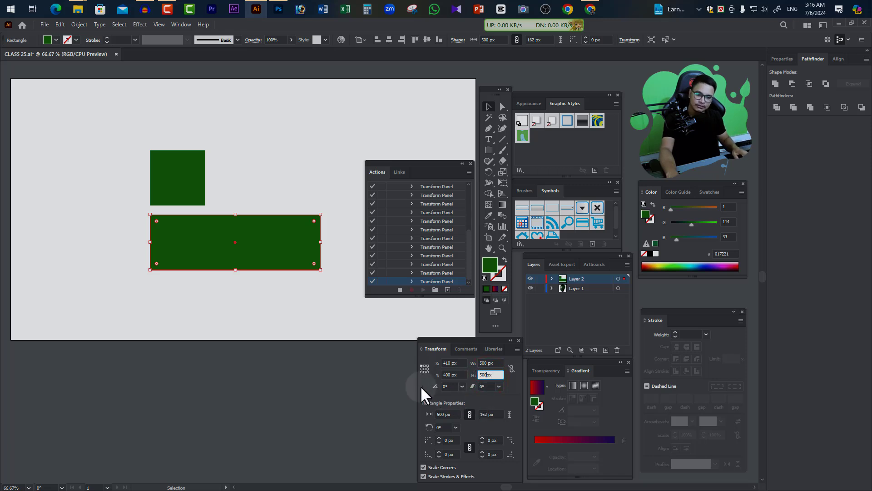
{"action": "key", "text": "Return"}
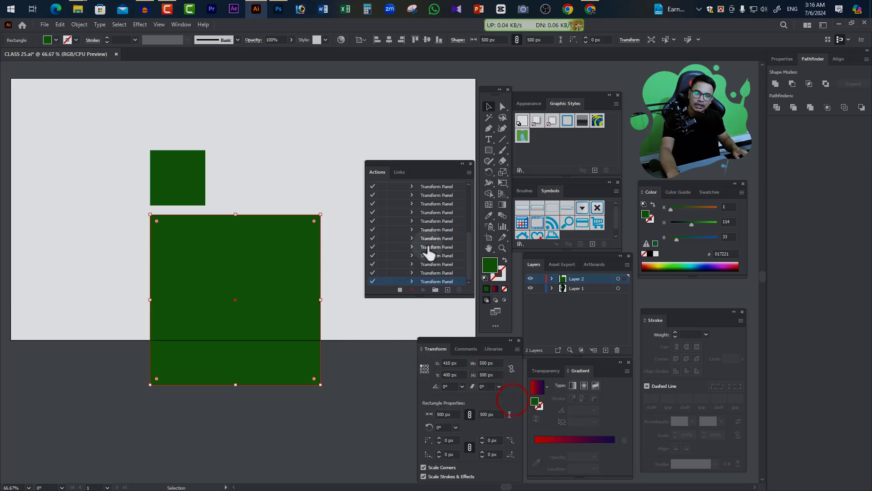
{"action": "left_click_drag", "start_coordinate": [429, 282], "coordinate": [284, 275]}
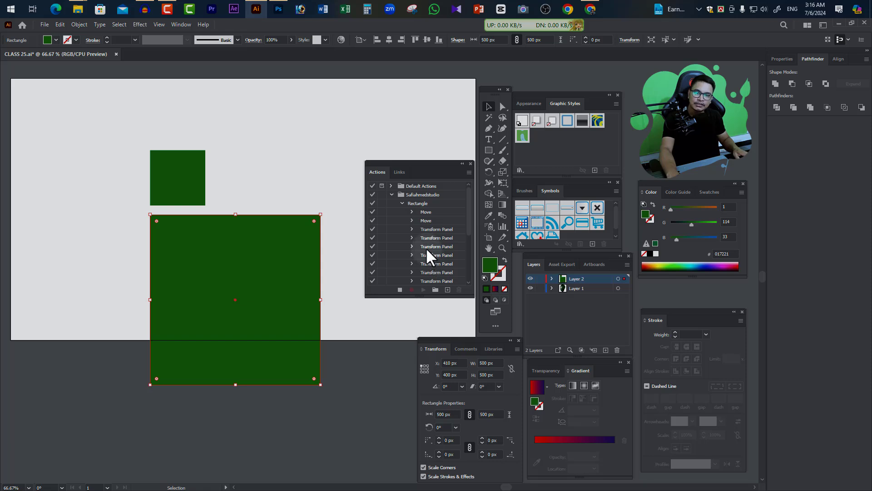
{"action": "key", "text": "ctrl+minus"}
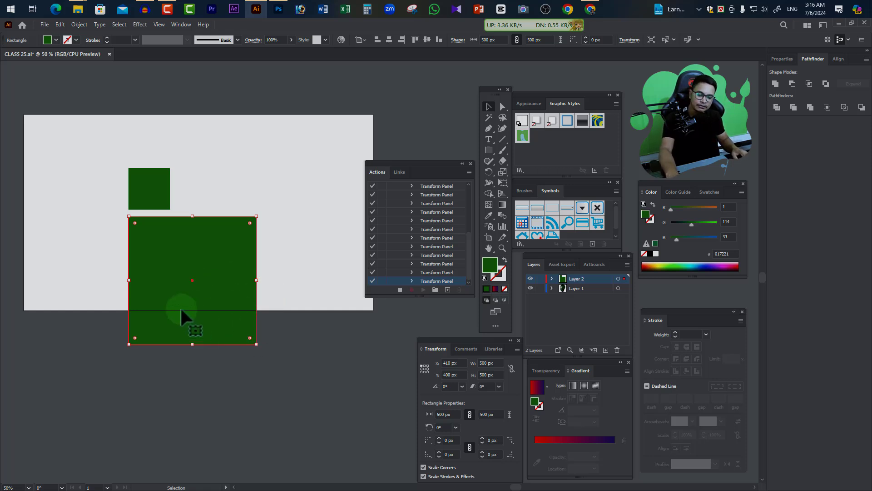
Step: Copy the large square to lower right and lower left, then stop recording
{"action": "left_click_drag", "start_coordinate": [157, 308], "coordinate": [319, 335]}
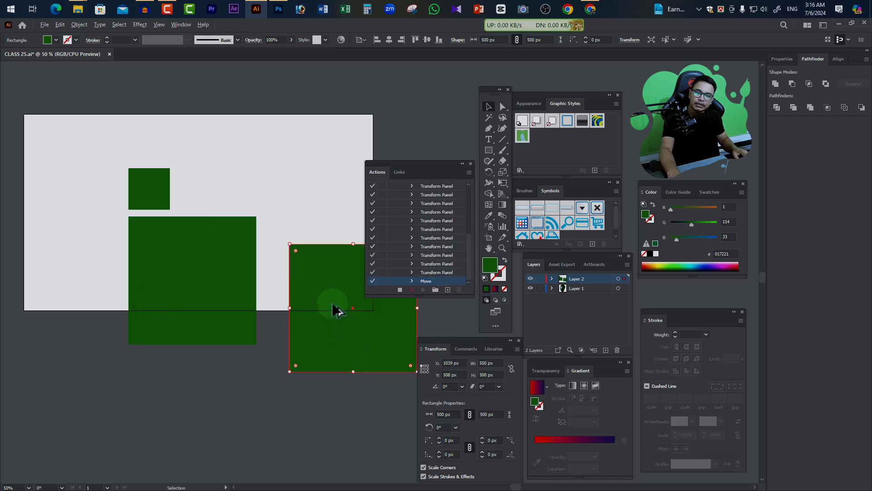
{"action": "left_click_drag", "start_coordinate": [334, 306], "coordinate": [207, 436]}
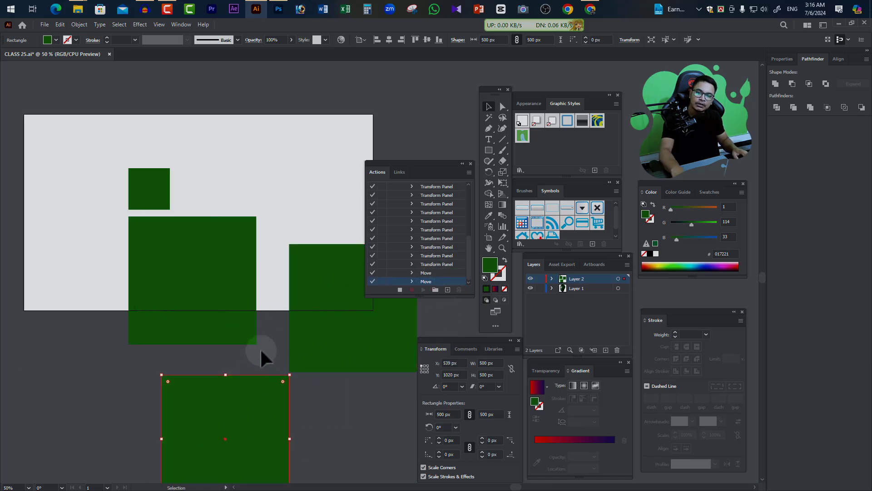
{"action": "left_click_drag", "start_coordinate": [306, 400], "coordinate": [283, 356]}
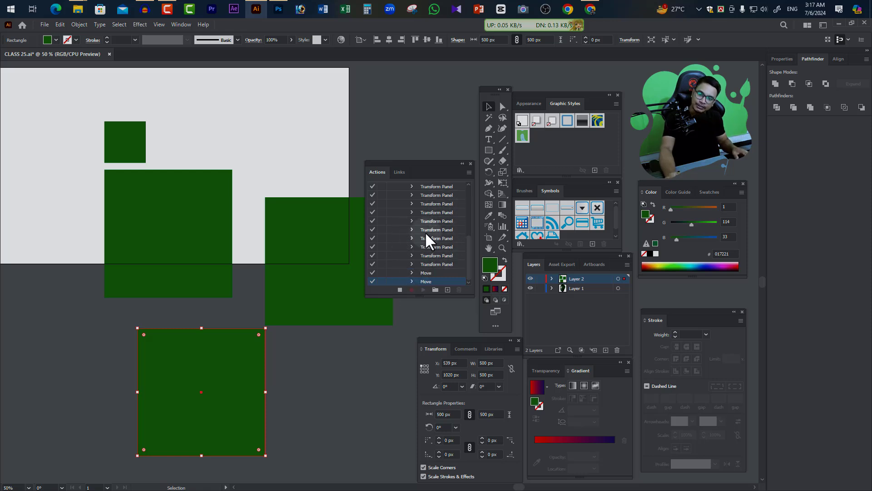
{"action": "left_click", "coordinate": [400, 290]}
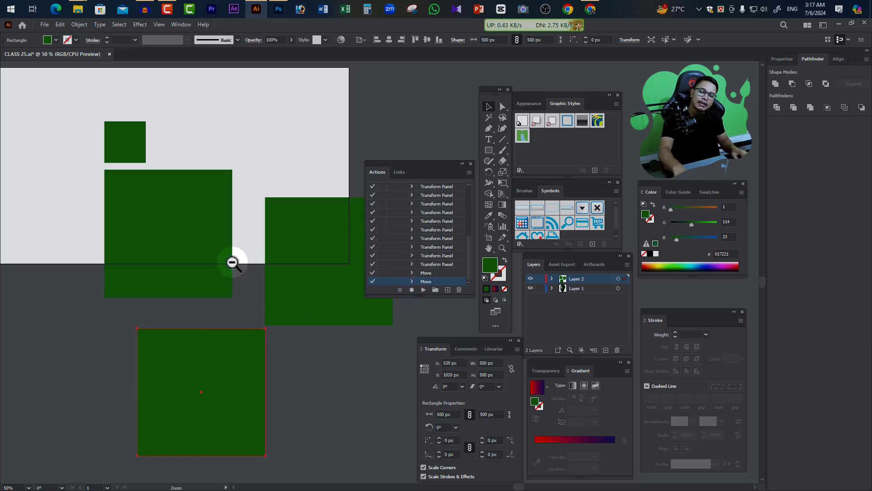
Step: Delete all existing squares and draw a small new square near the artboard's top-left
{"action": "scroll", "coordinate": [232, 260], "scroll_direction": "down", "scroll_amount": 1}
{"action": "left_click_drag", "start_coordinate": [313, 340], "coordinate": [138, 322]}
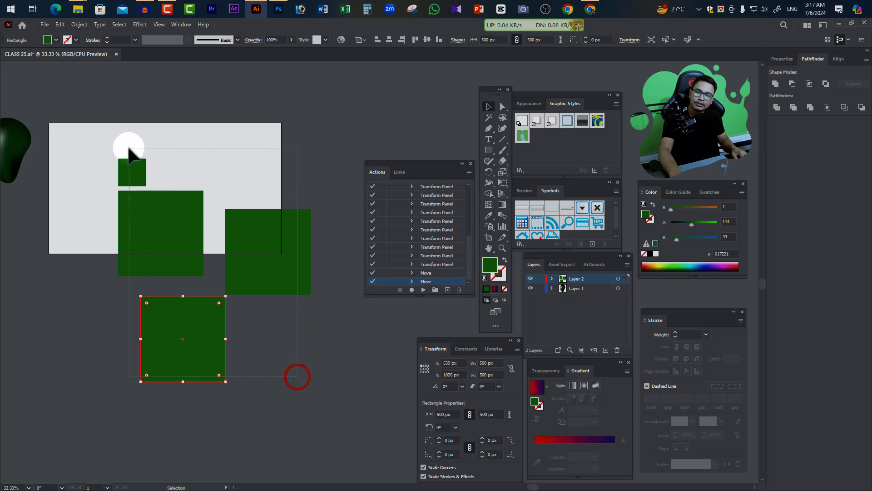
{"action": "key", "text": "ctrl+a"}
{"action": "key", "text": "Delete"}
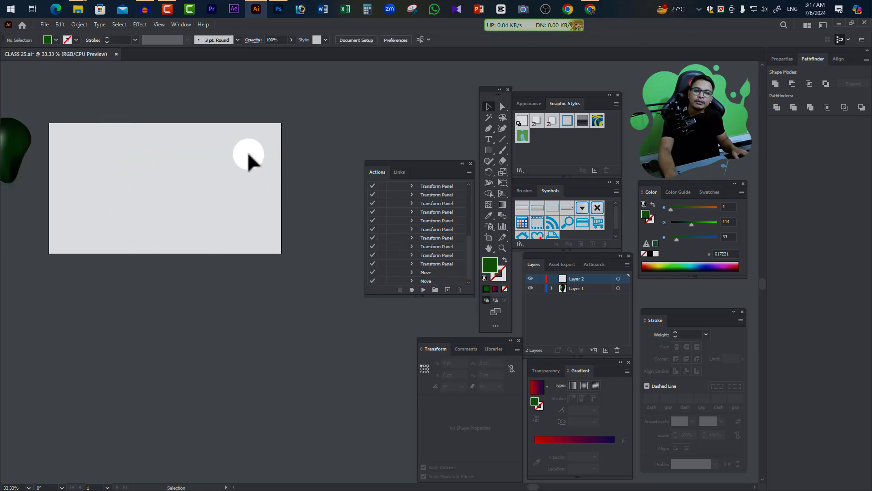
{"action": "left_click", "coordinate": [488, 151]}
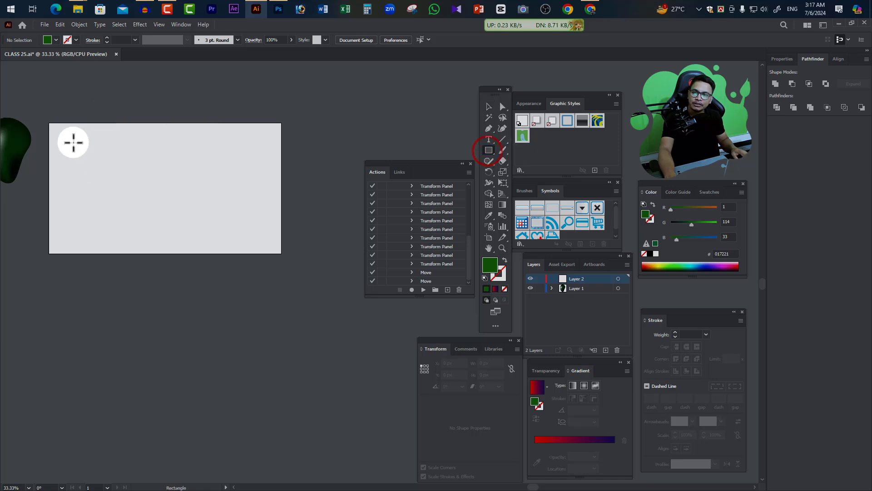
{"action": "left_click_drag", "start_coordinate": [67, 134], "coordinate": [83, 150]}
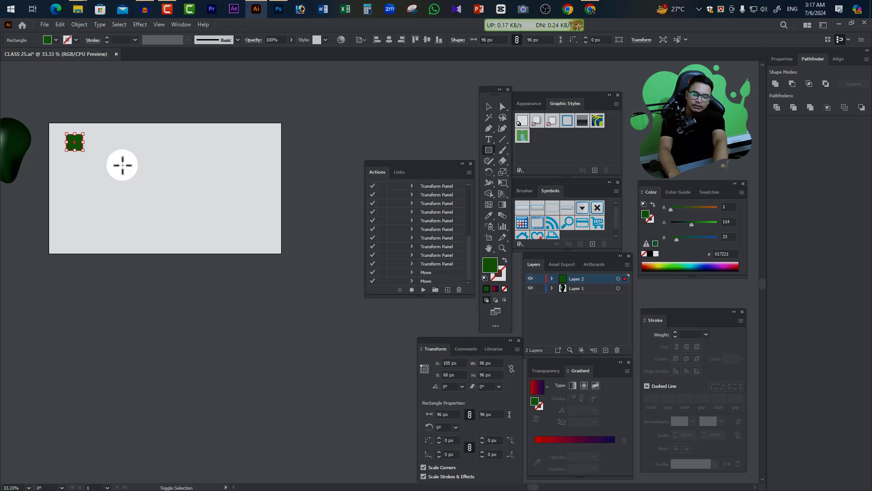
Step: Replay the Rectangle action with F2, undo the last copy, and replay from the last Move step
{"action": "key", "text": "F2"}
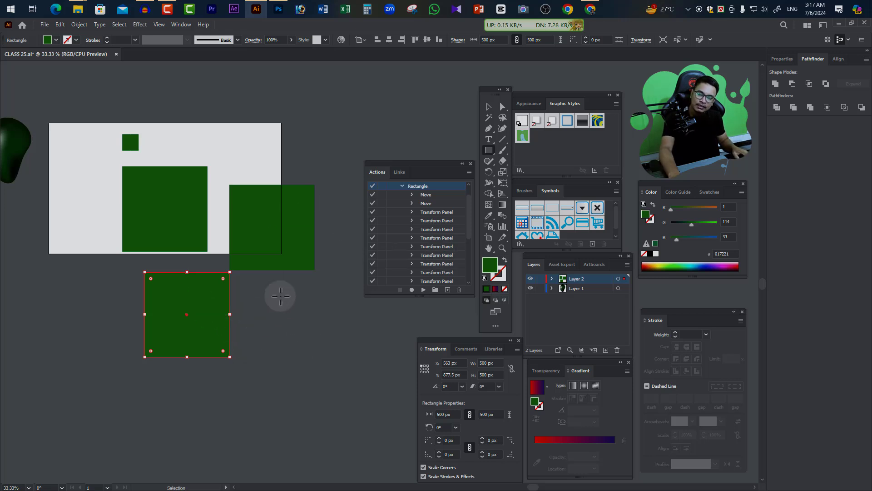
{"action": "key", "text": "ctrl+z"}
{"action": "key", "text": "ctrl+z"}
{"action": "scroll", "coordinate": [428, 257], "scroll_direction": "down", "scroll_amount": 5}
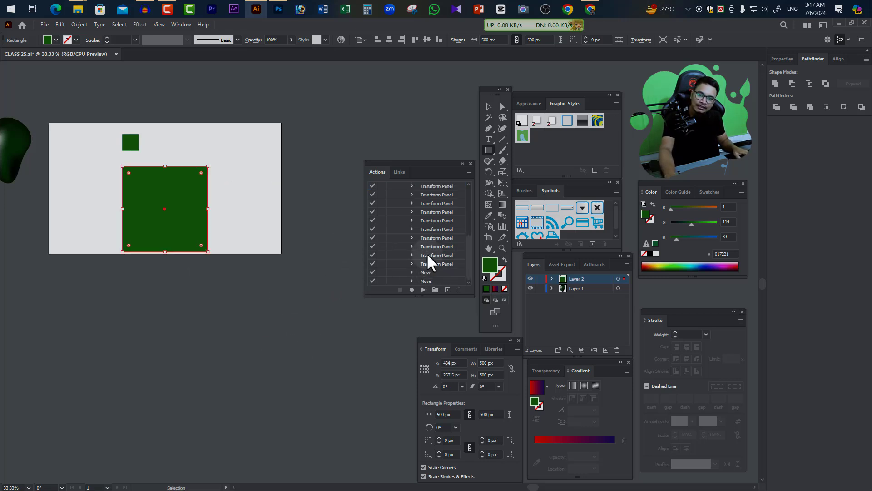
{"action": "left_click", "coordinate": [415, 281]}
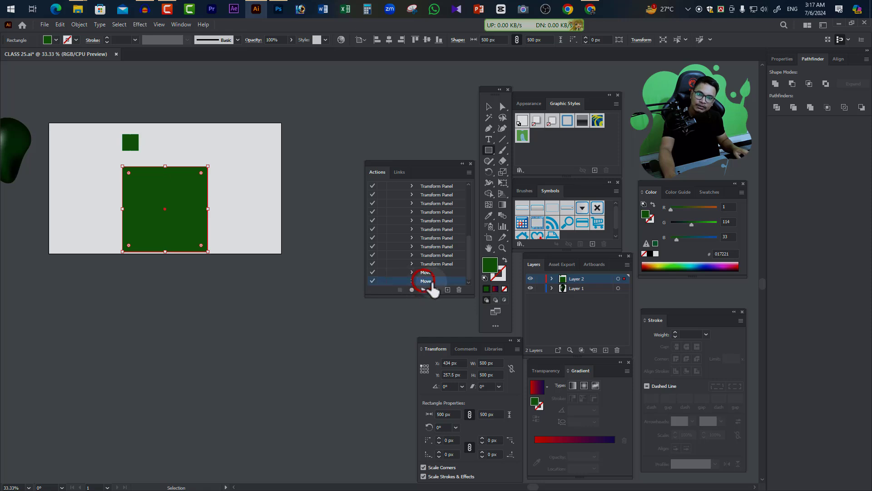
{"action": "left_click", "coordinate": [423, 289]}
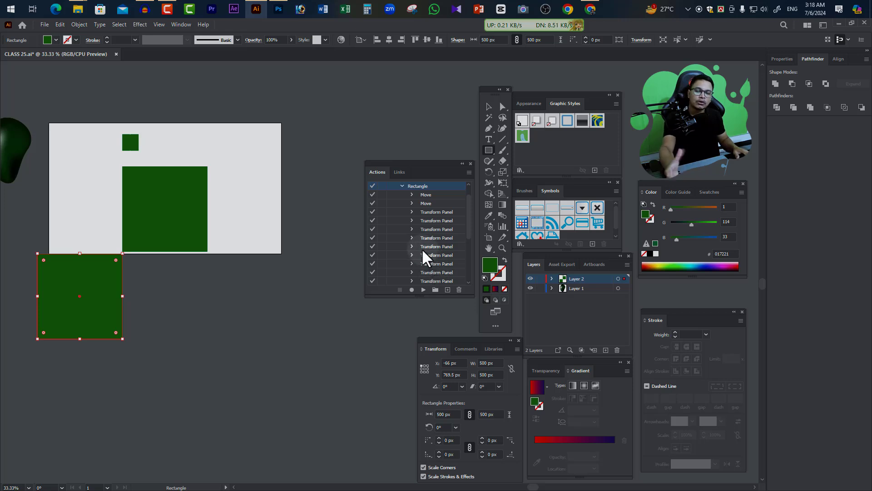
{"action": "scroll", "coordinate": [418, 233], "scroll_direction": "up", "scroll_amount": 2}
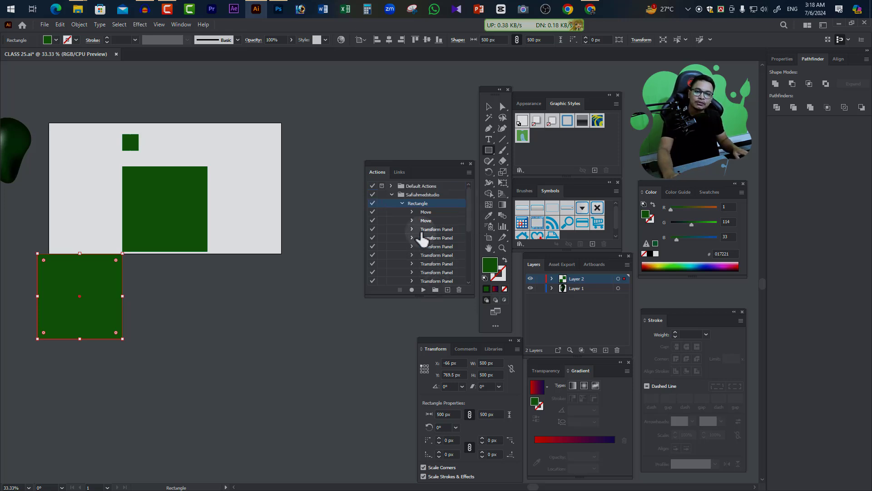
{"action": "scroll", "coordinate": [419, 234], "scroll_direction": "down", "scroll_amount": 2}
{"action": "scroll", "coordinate": [413, 222], "scroll_direction": "up", "scroll_amount": 3}
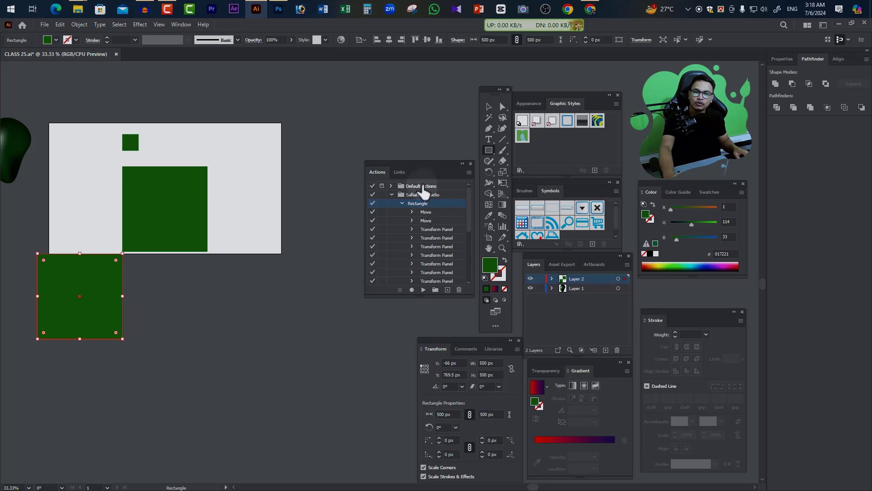
{"action": "left_click", "coordinate": [469, 172]}
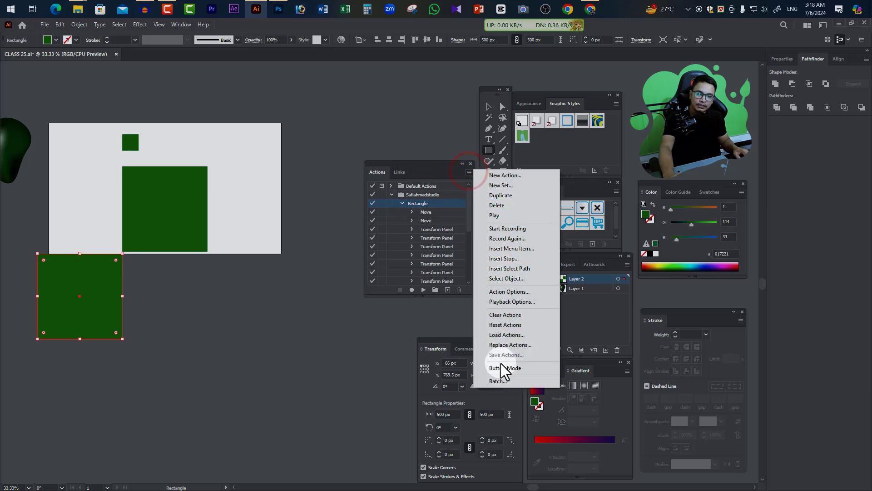
{"action": "left_click", "coordinate": [514, 369]}
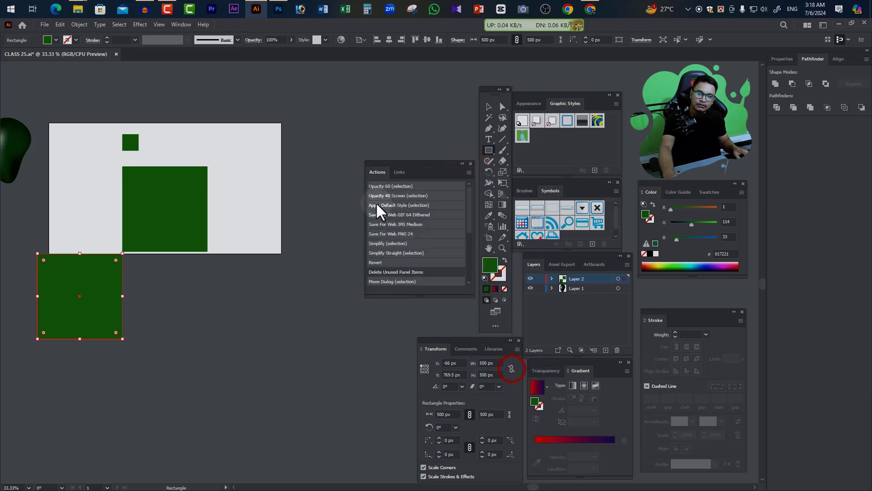
{"action": "scroll", "coordinate": [419, 243], "scroll_direction": "down", "scroll_amount": 2}
{"action": "scroll", "coordinate": [419, 244], "scroll_direction": "down", "scroll_amount": 1}
{"action": "scroll", "coordinate": [418, 250], "scroll_direction": "down", "scroll_amount": 2}
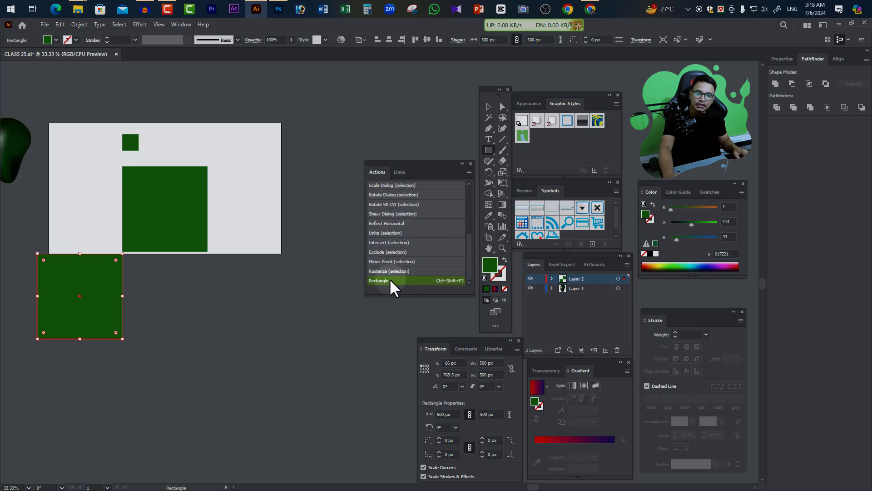
{"action": "left_click", "coordinate": [468, 263]}
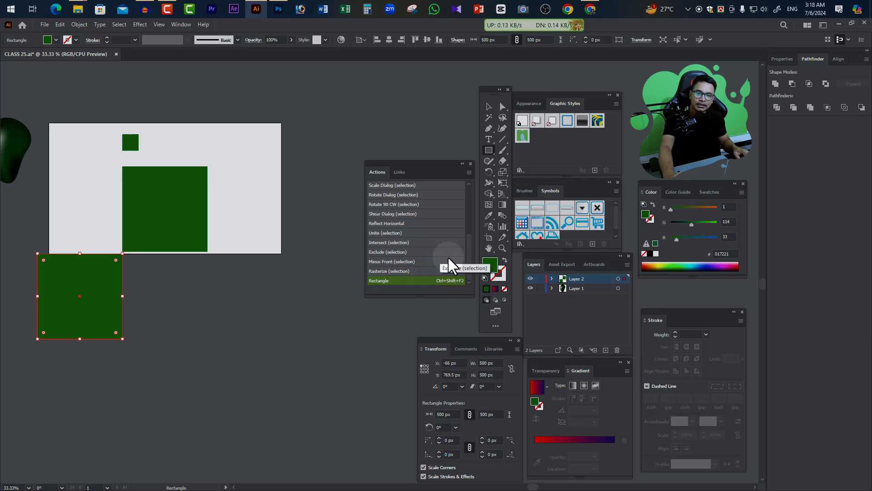
{"action": "left_click_drag", "start_coordinate": [467, 260], "coordinate": [466, 198]}
{"action": "left_click", "coordinate": [468, 173]}
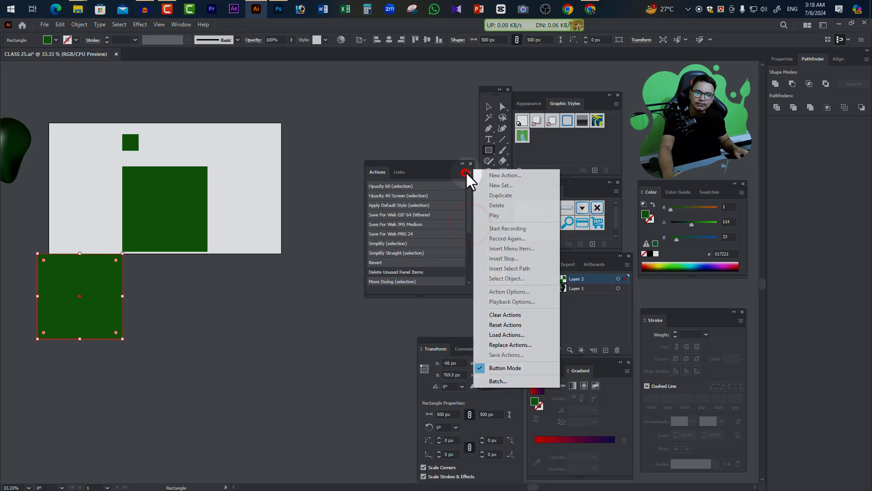
{"action": "left_click", "coordinate": [499, 368]}
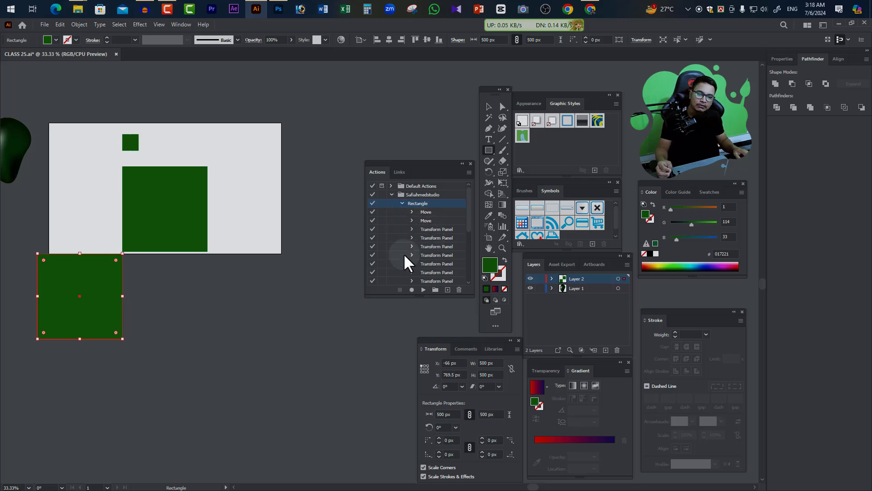
Step: Collapse the Rectangle action's steps and then its custom studio set in the Actions panel
{"action": "left_click", "coordinate": [401, 203]}
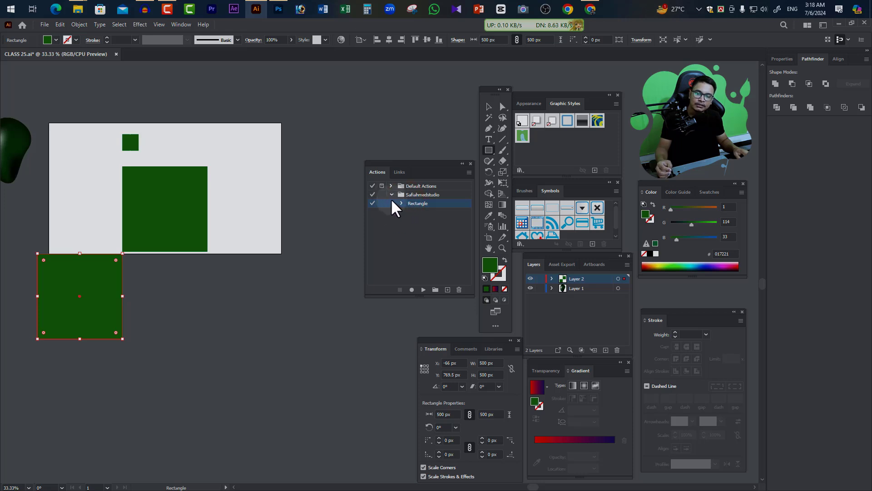
{"action": "left_click", "coordinate": [391, 194]}
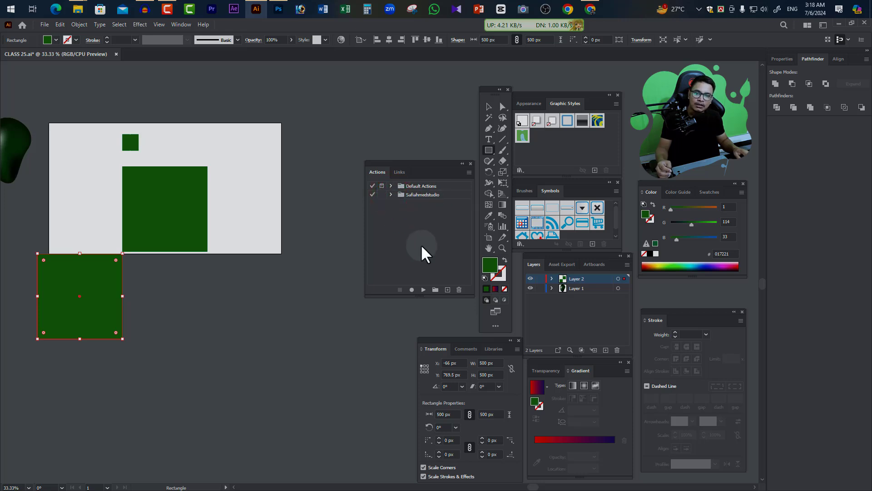